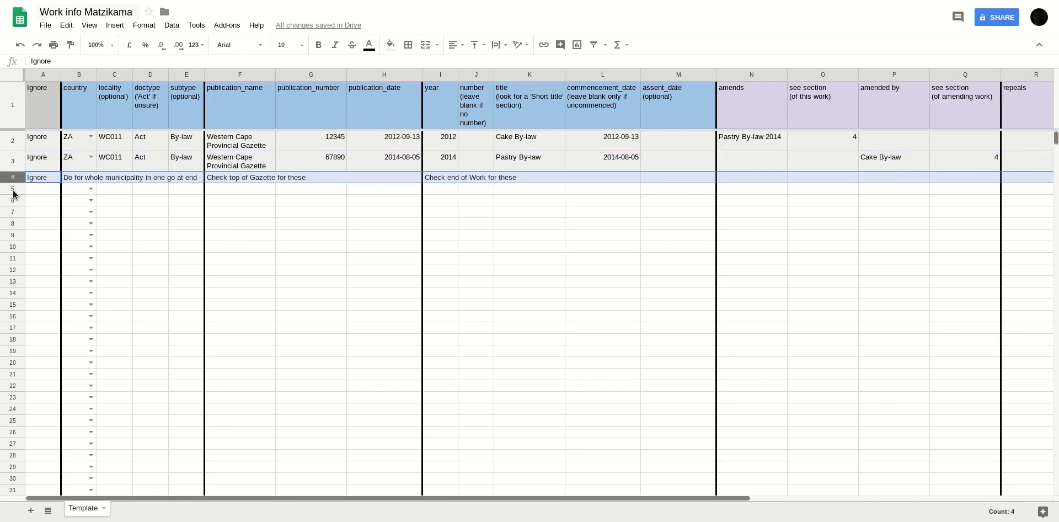
# Try to enter "1 2 3" as the doctype in row 5
pyautogui.click(13, 189)
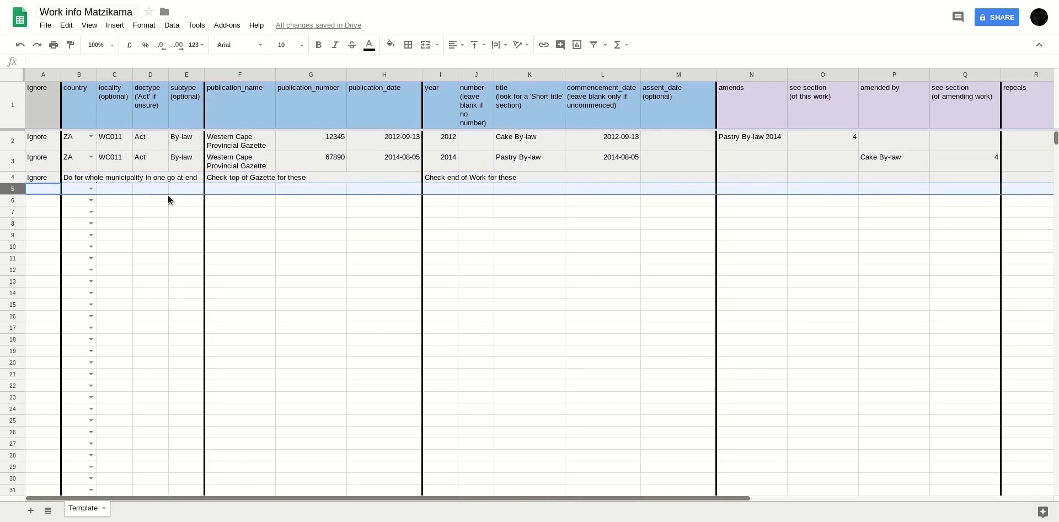
pyautogui.click(141, 189)
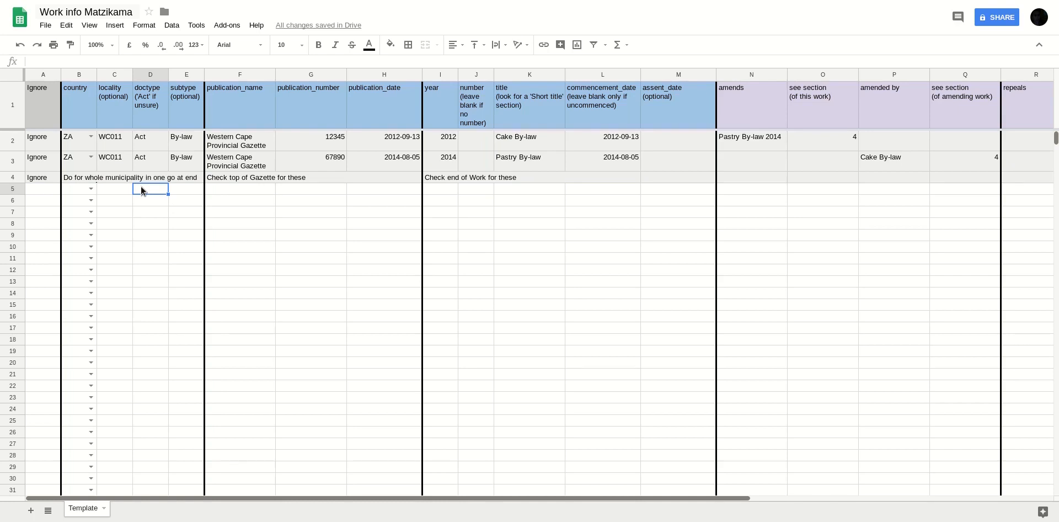
pyautogui.write('1 2 3')
pyautogui.press('Return')
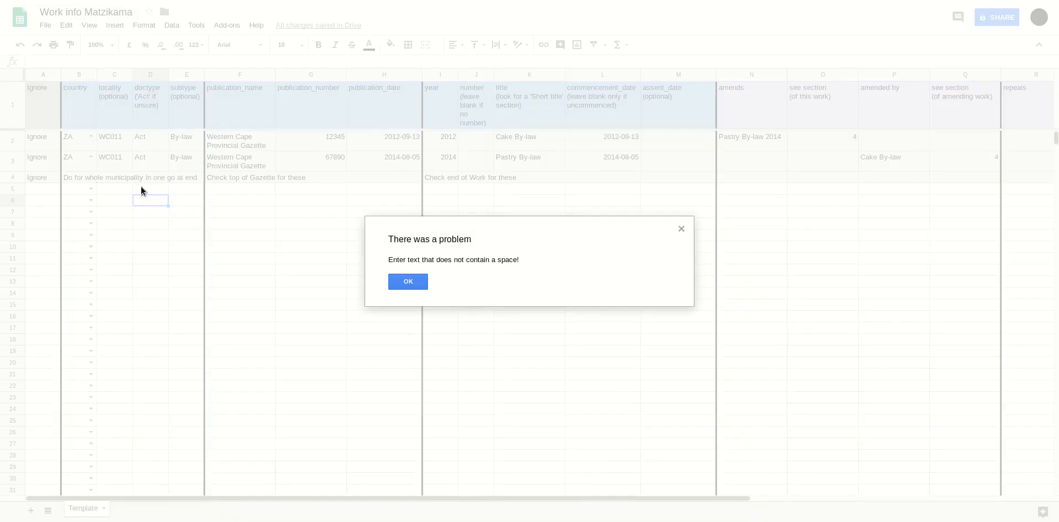
pyautogui.press('Return')
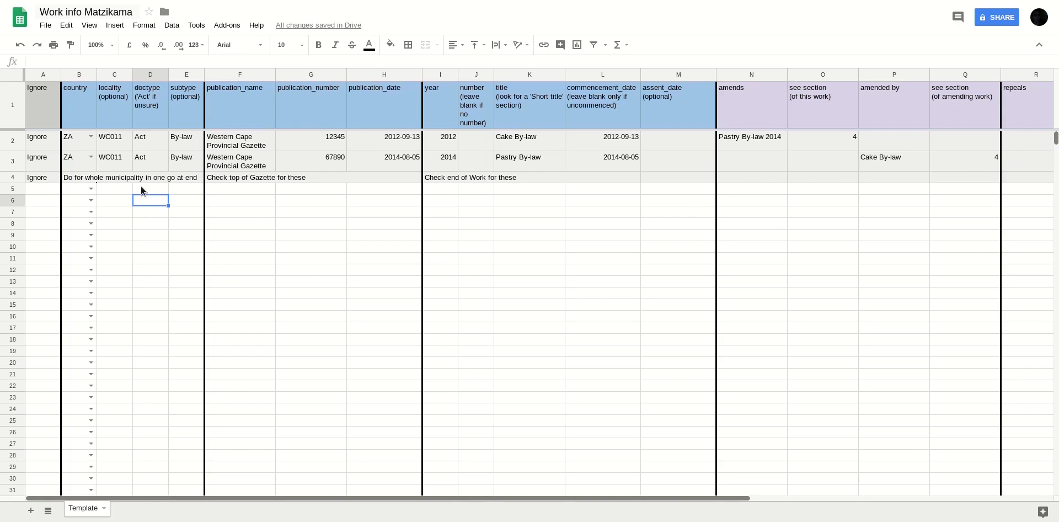
# Highlight the country, locality, doctype and subtype columns, followed by the publication_name column
pyautogui.click(77, 72)
pyautogui.moveTo(115, 78); pyautogui.dragTo(188, 76)
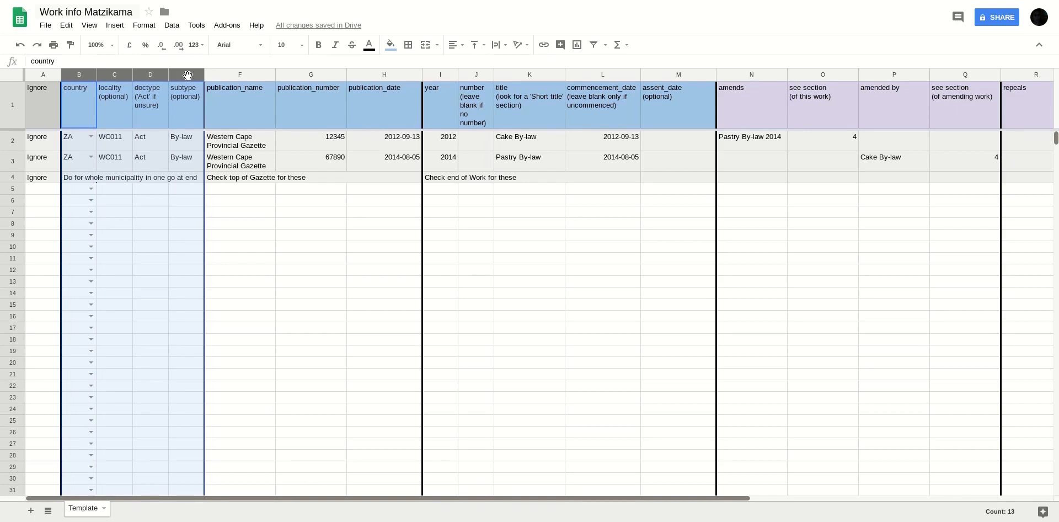
pyautogui.click(222, 75)
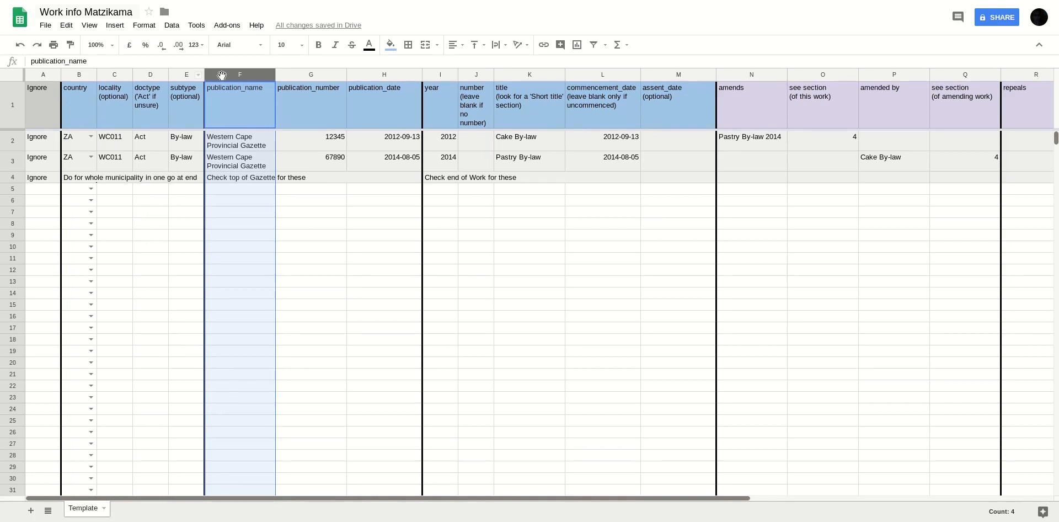
# Check the title on the 10 September 2010 gazette PDF and enter "Western Cape Provincial Gazette" as row 5's publication_name
pyautogui.click(234, 190)
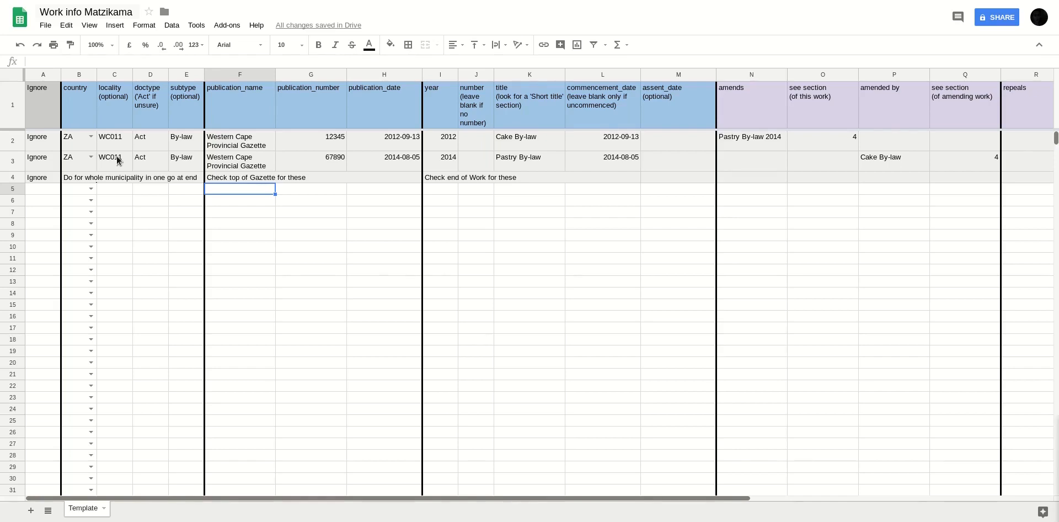
pyautogui.hotkey('alt', 'Tab')
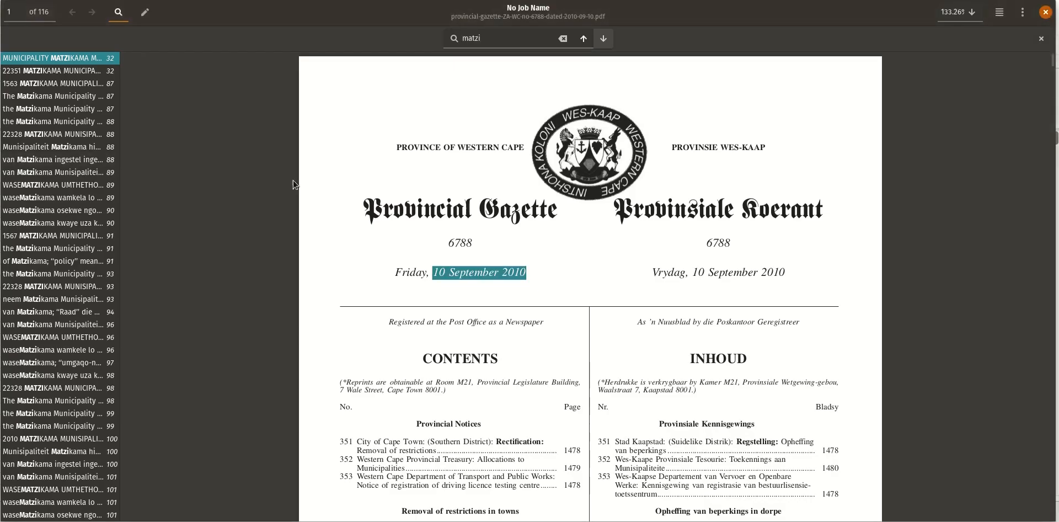
pyautogui.tripleClick(412, 146)
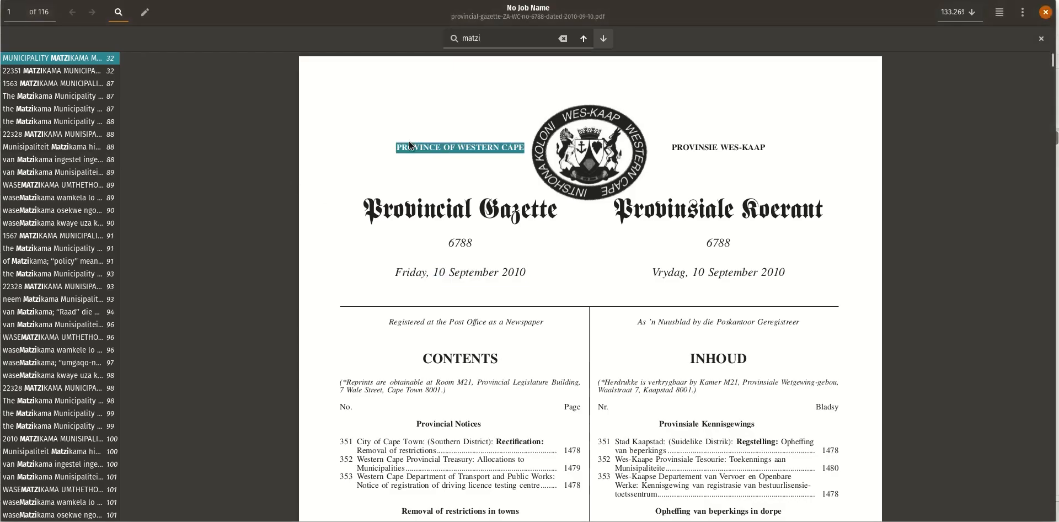
pyautogui.tripleClick(410, 209)
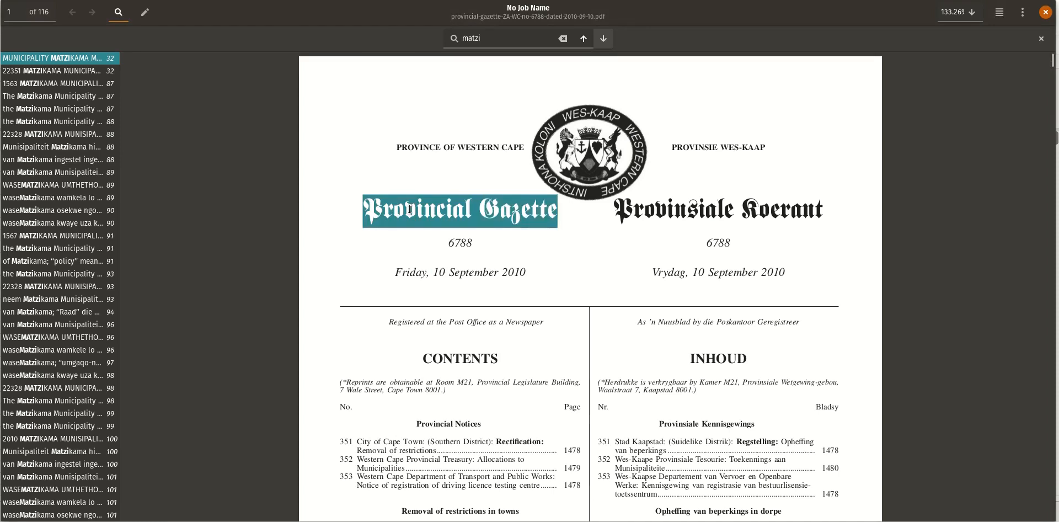
pyautogui.hotkey('alt', 'Tab')
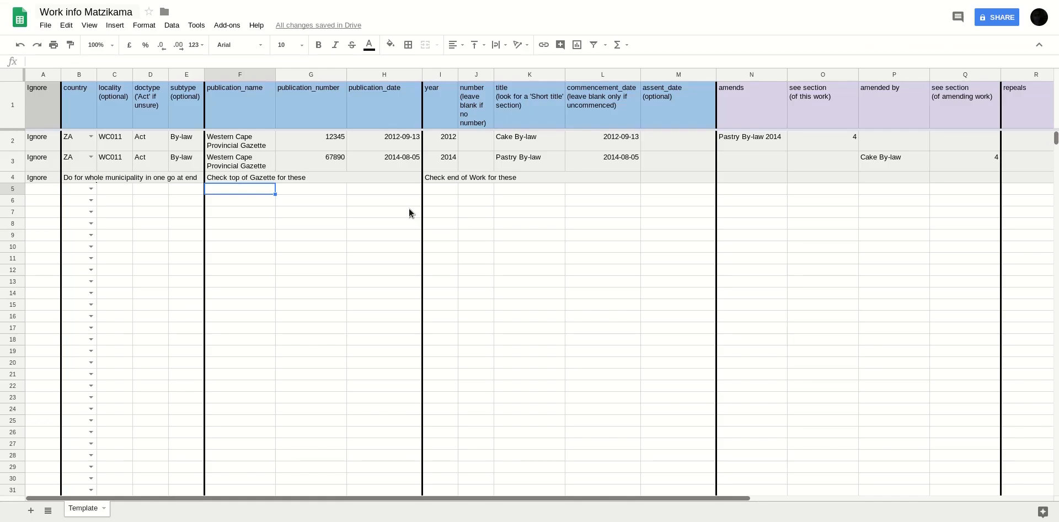
pyautogui.write('w')
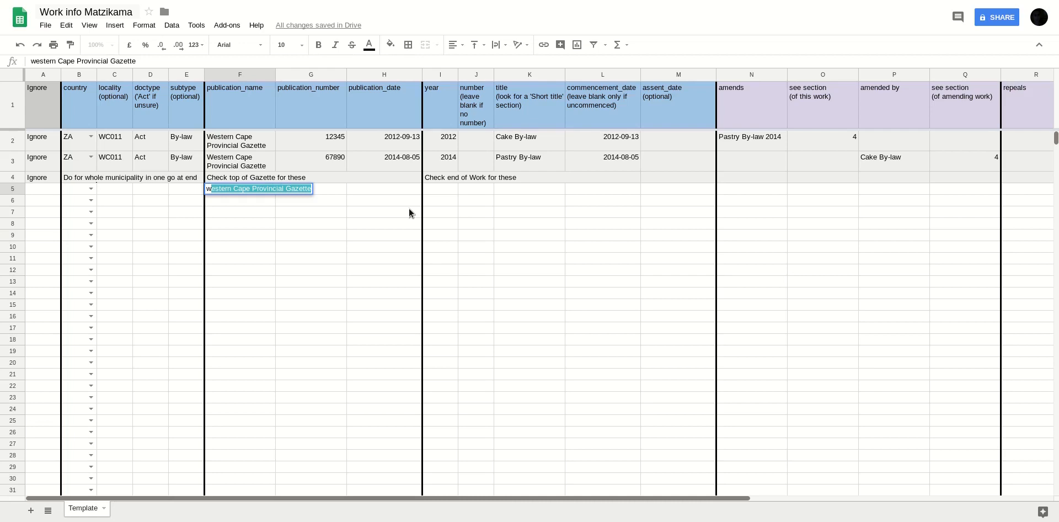
pyautogui.press('Return')
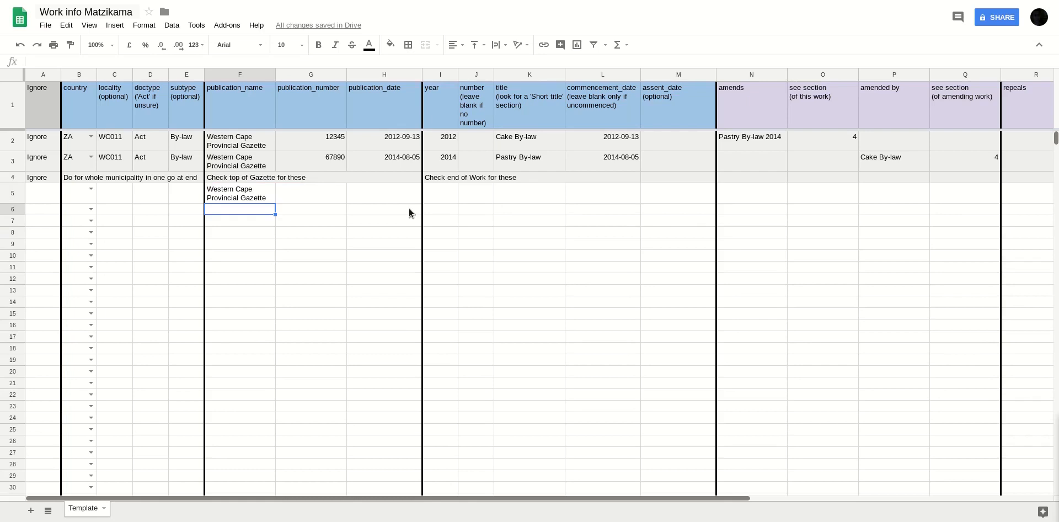
# Examine the title wording on the 18 September 2015 gazette PDF and return to the spreadsheet
pyautogui.hotkey('alt', 'Tab')
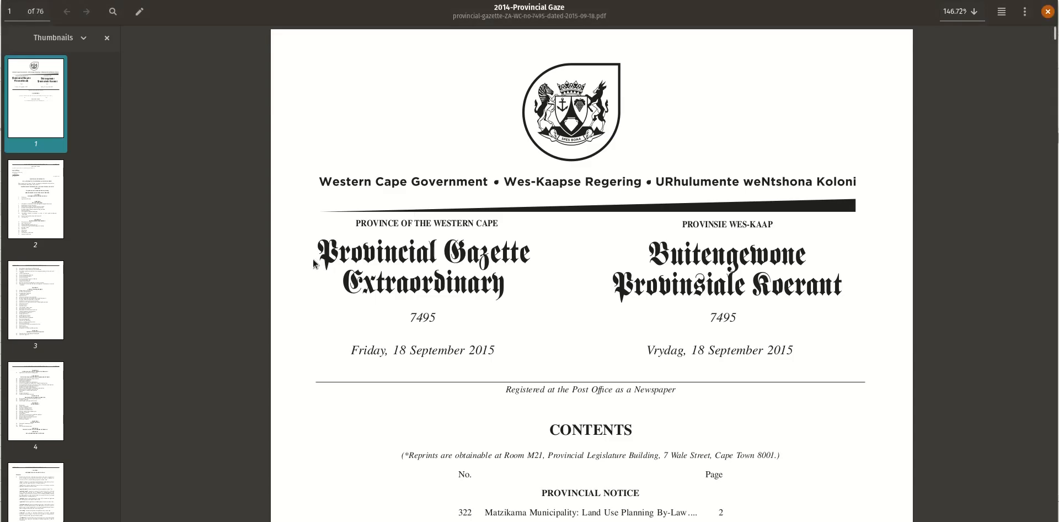
pyautogui.moveTo(323, 260); pyautogui.dragTo(435, 293)
pyautogui.doubleClick(435, 293)
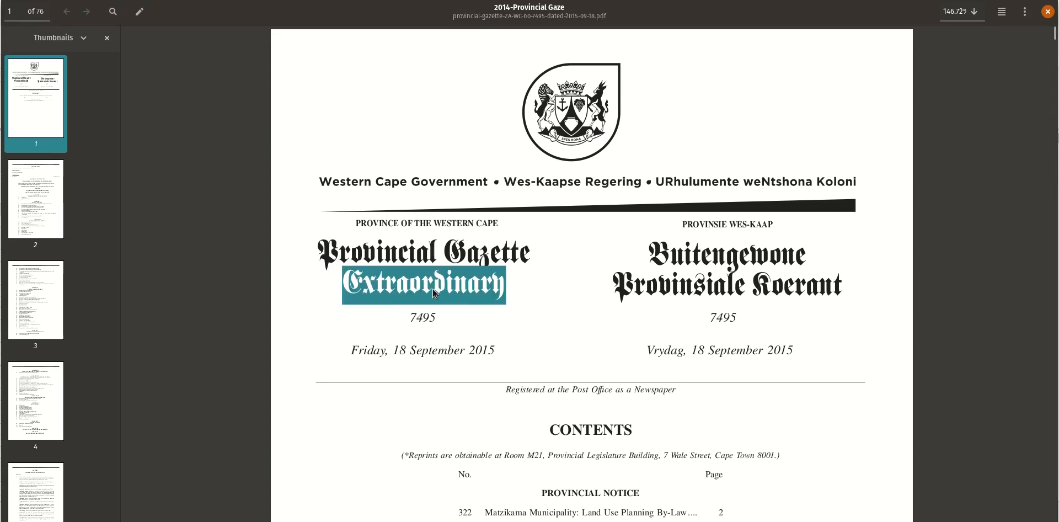
pyautogui.click(435, 293)
pyautogui.hotkey('alt', 'Tab')
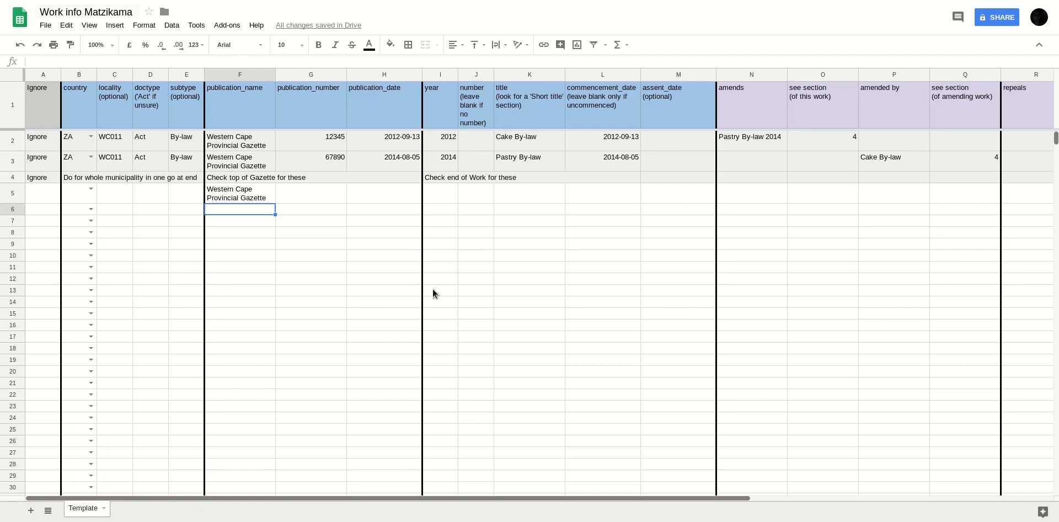
# Copy the gazette number 6788 from the 10 September 2010 PDF into row 5's publication_number cell
pyautogui.hotkey('alt', 'Tab')
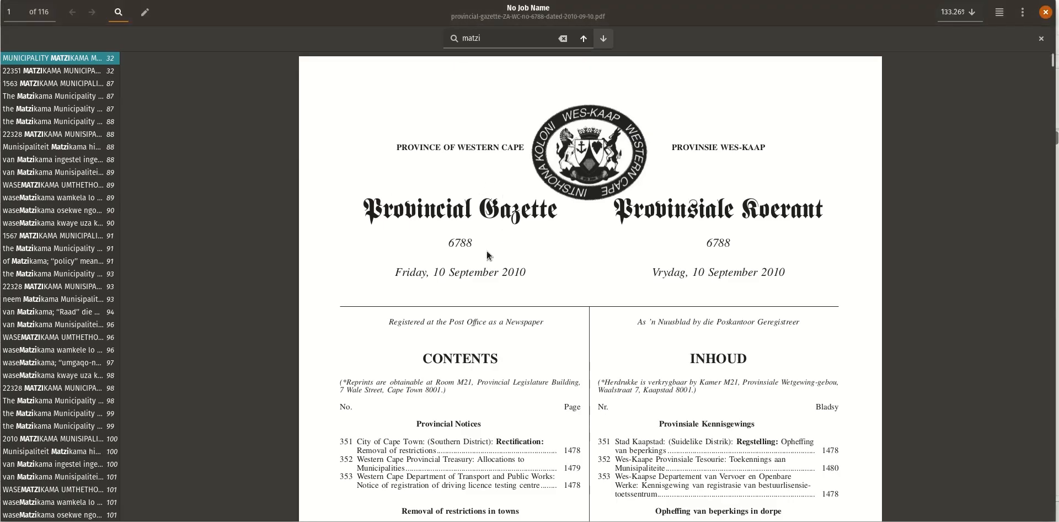
pyautogui.doubleClick(462, 243)
pyautogui.hotkey('ctrl', 'c')
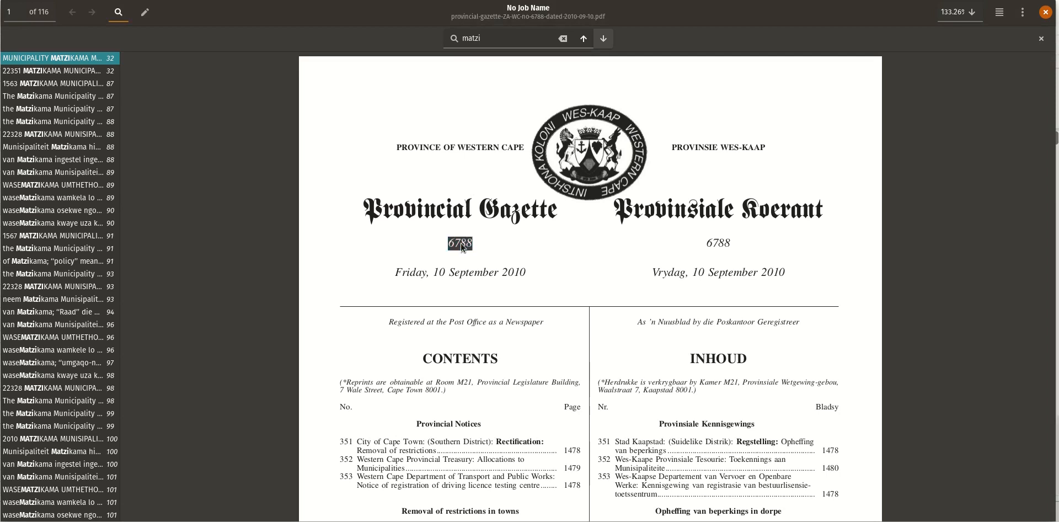
pyautogui.hotkey('alt', 'Tab')
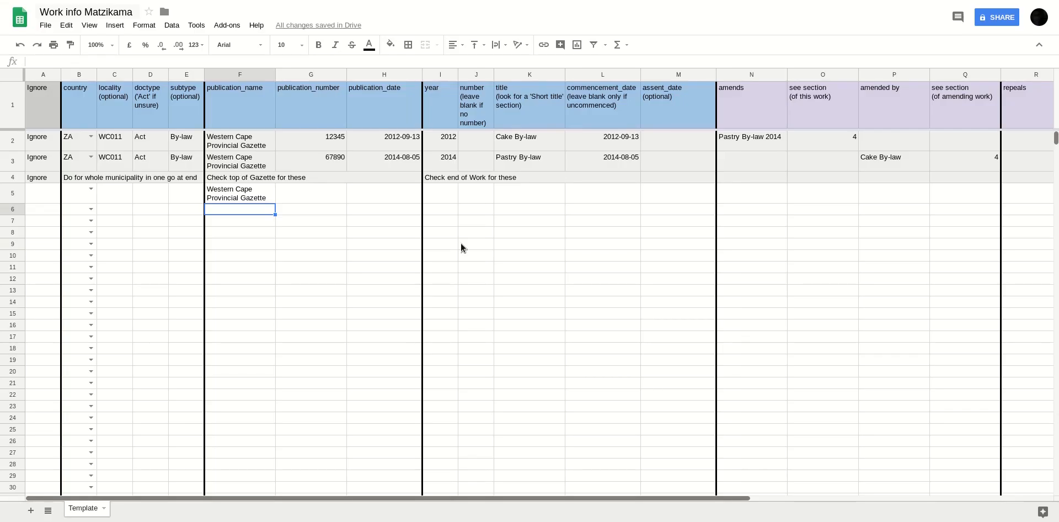
pyautogui.press('Up')
pyautogui.press('Right')
pyautogui.hotkey('ctrl', 'v')
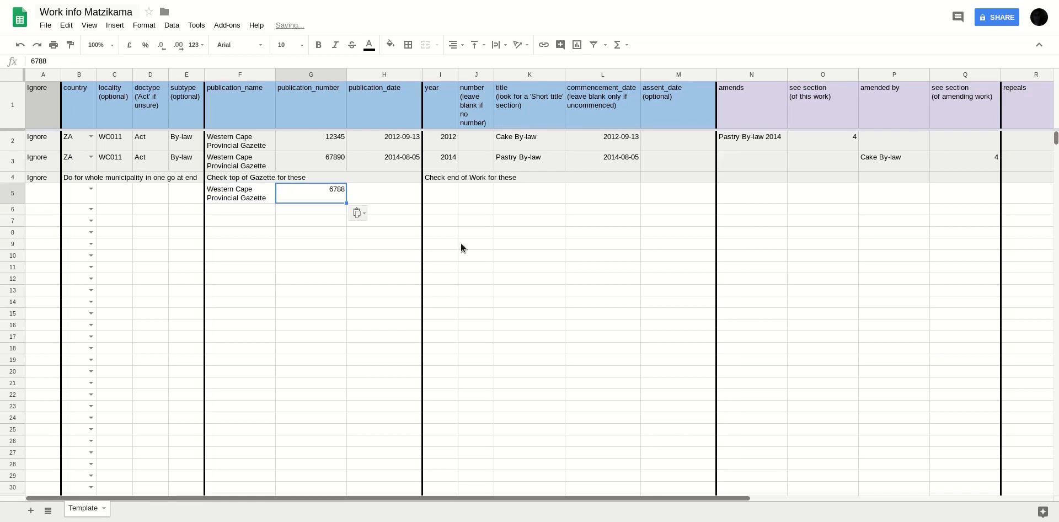
# Take the issue date from the gazette's front page and enter 2010-09-10 as row 5's publication_date
pyautogui.press('Right')
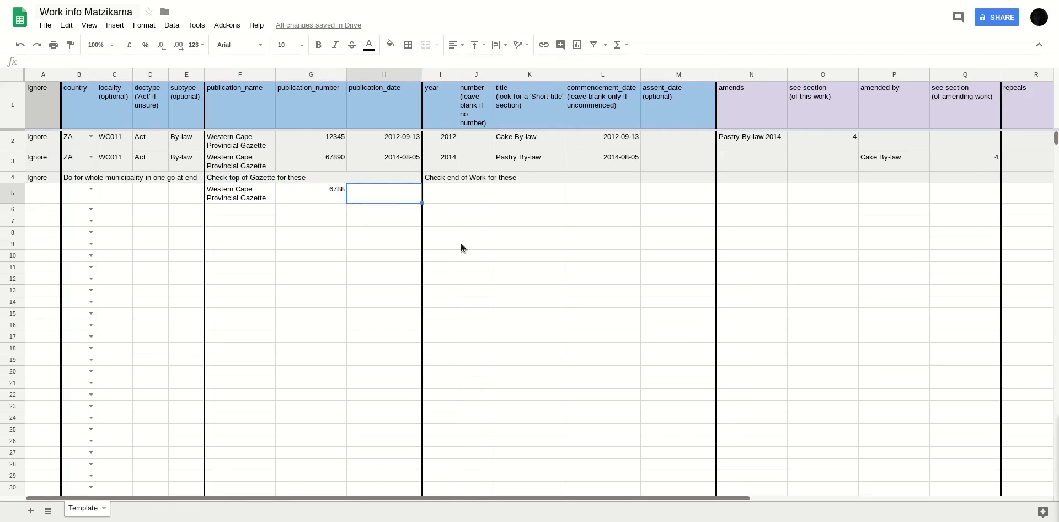
pyautogui.hotkey('alt', 'Tab')
pyautogui.moveTo(529, 272); pyautogui.dragTo(430, 275)
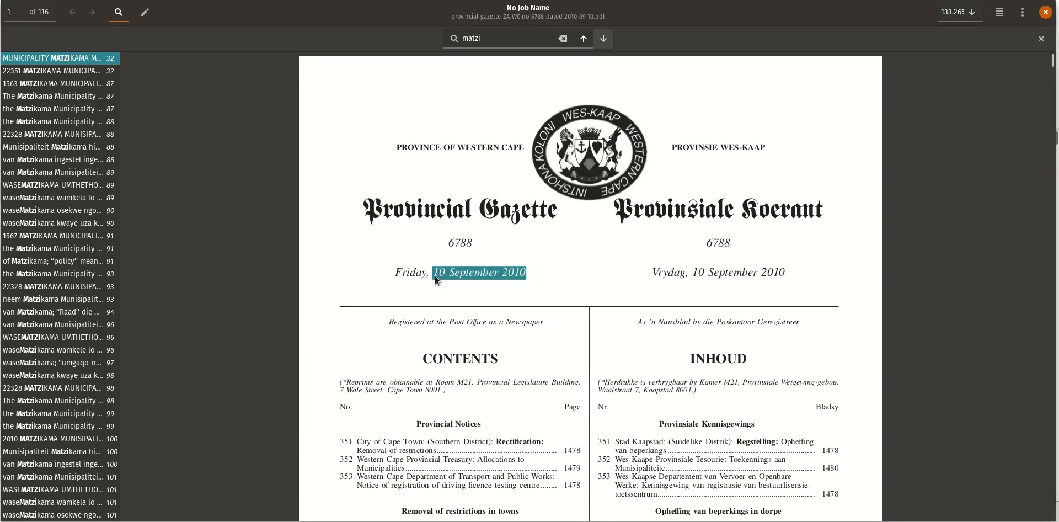
pyautogui.hotkey('alt', 'Tab')
pyautogui.write('2010-09-10')
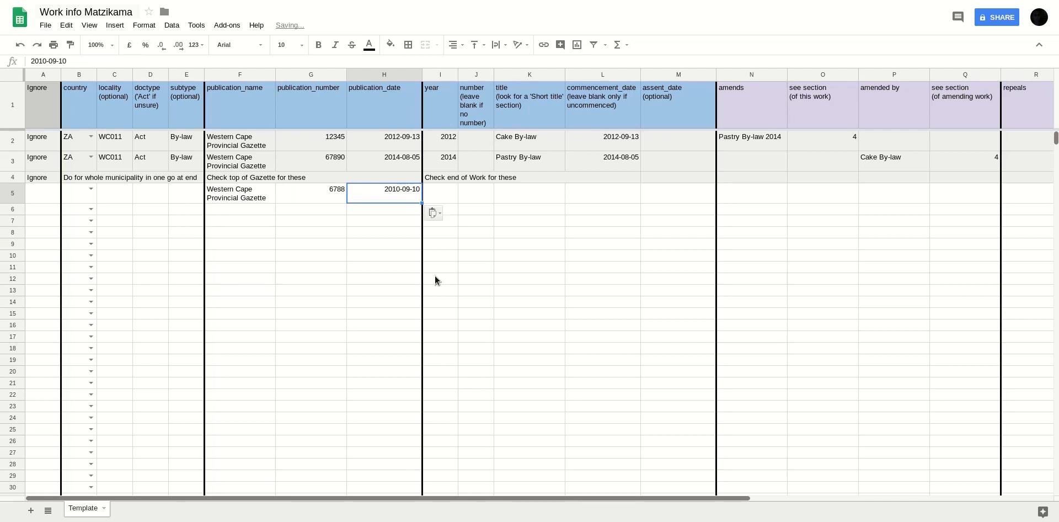
pyautogui.press('Tab')
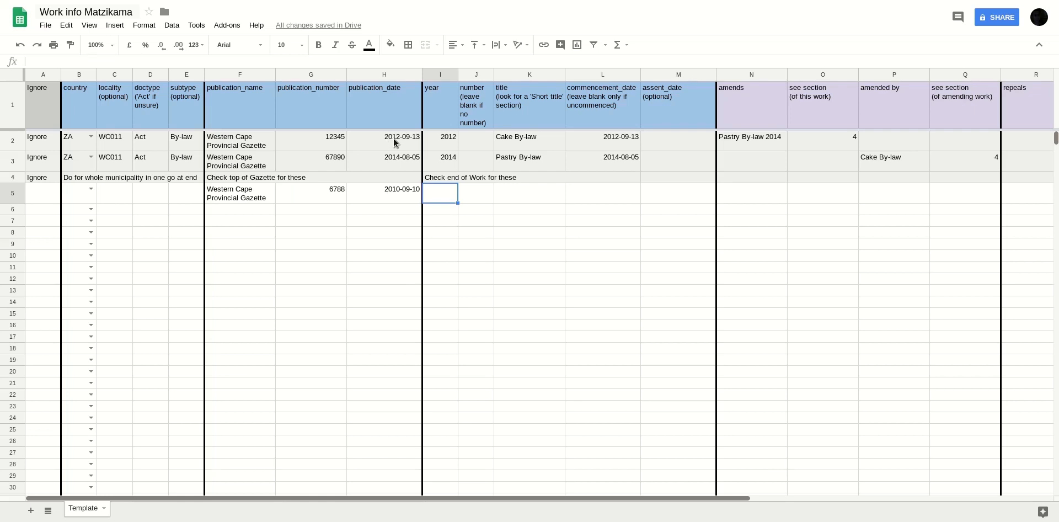
# Highlight the year, number, title and commencement_date columns together
pyautogui.click(455, 190)
pyautogui.click(440, 73)
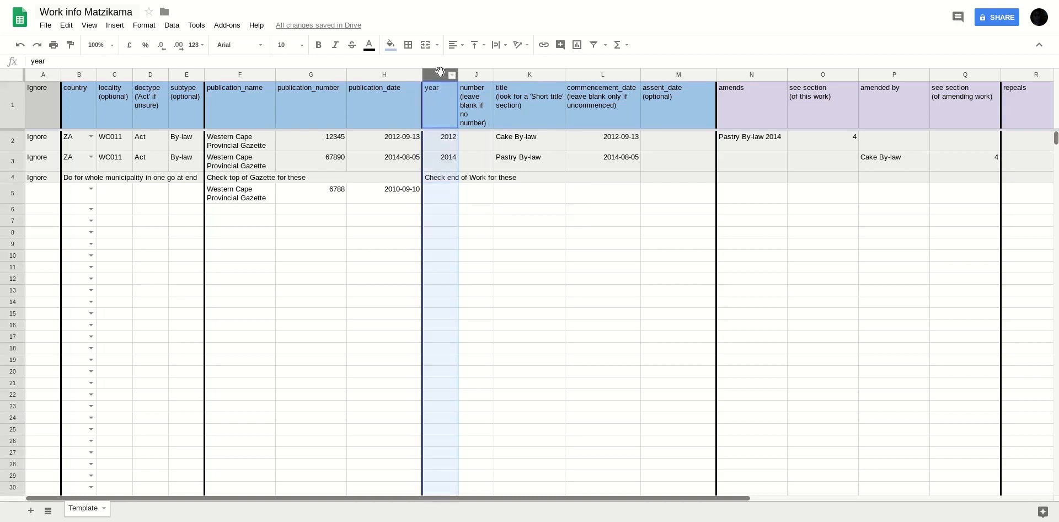
pyautogui.hotkey('shift', 'Right')
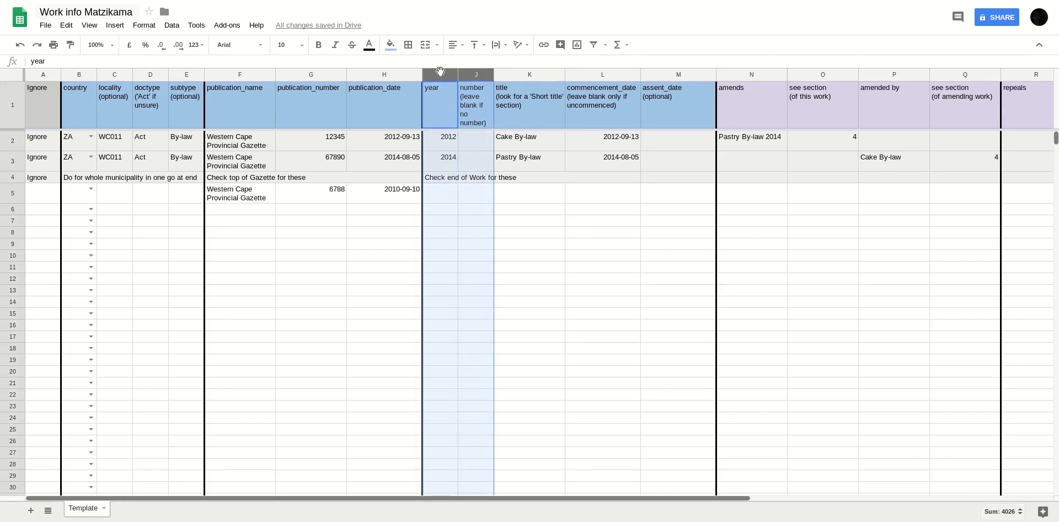
pyautogui.hotkey('shift', 'Right')
pyautogui.hotkey('shift', 'Right')
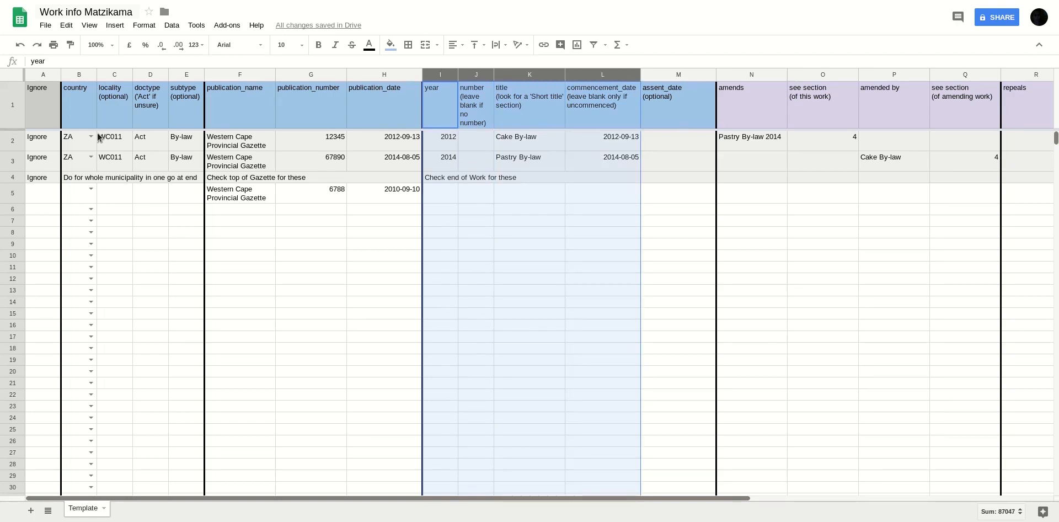
# Switch to the 10 September 2010 gazette PDF and search it for "matzikama"
pyautogui.hotkey('alt', 'Tab')
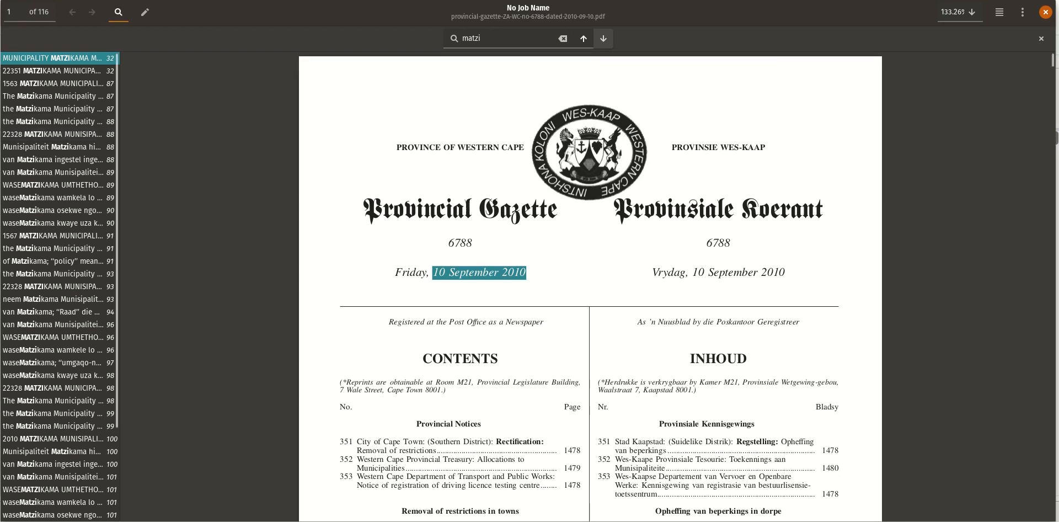
pyautogui.click(506, 36)
pyautogui.write('k')
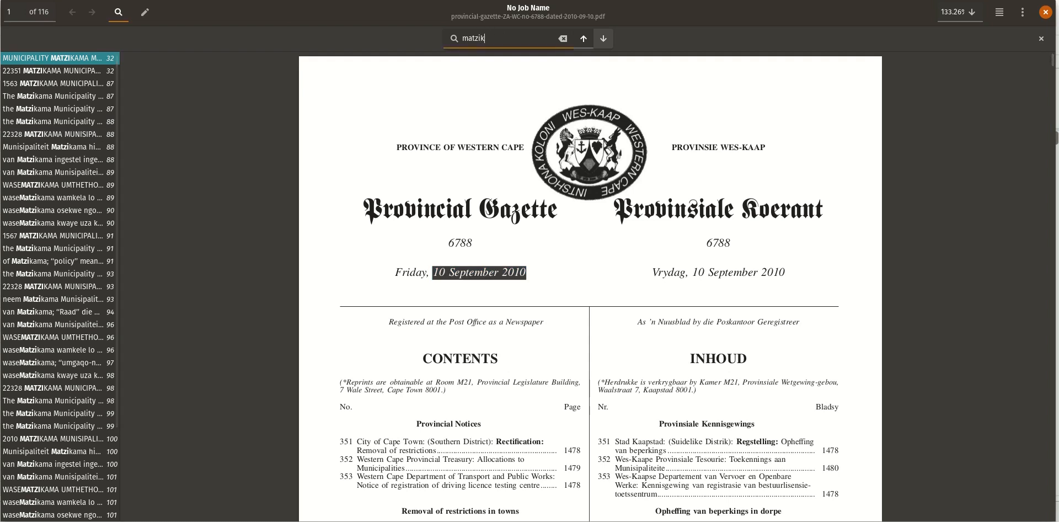
pyautogui.write('ama')
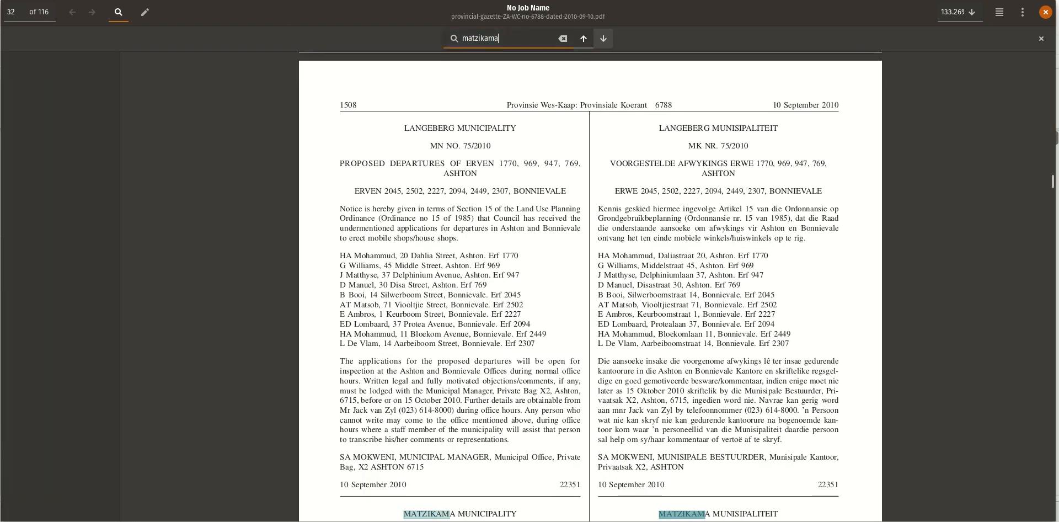
pyautogui.click(856, 181)
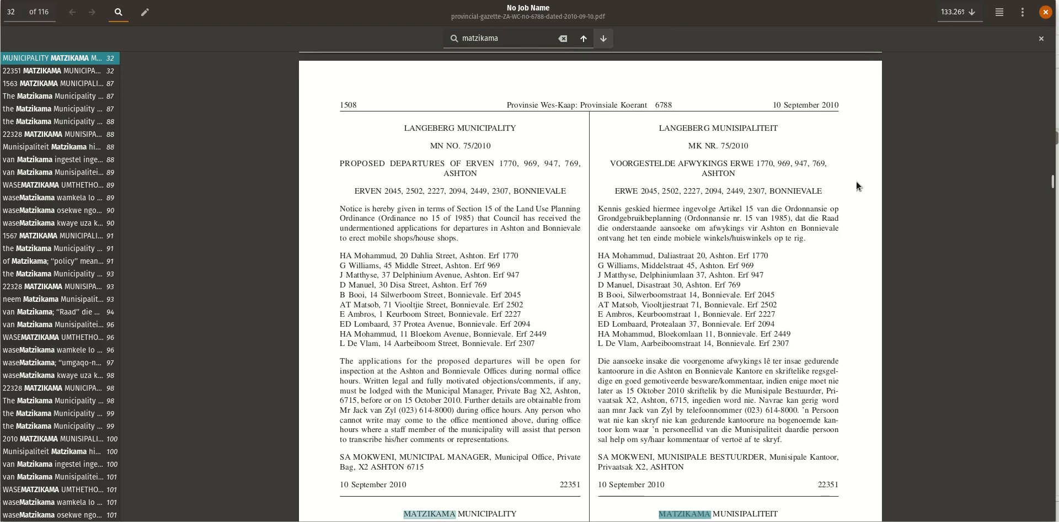
# Examine the gazette's contents list on the first page and its continuation on the last page for Matzikama Municipality by-laws
pyautogui.hotkey('ctrl', 'Home')
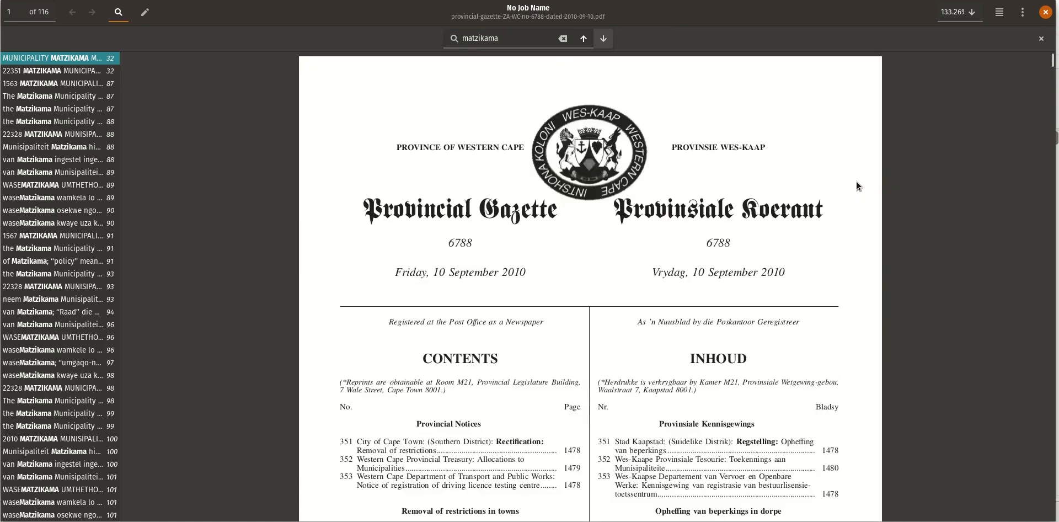
pyautogui.scroll(-8, 707, 247)
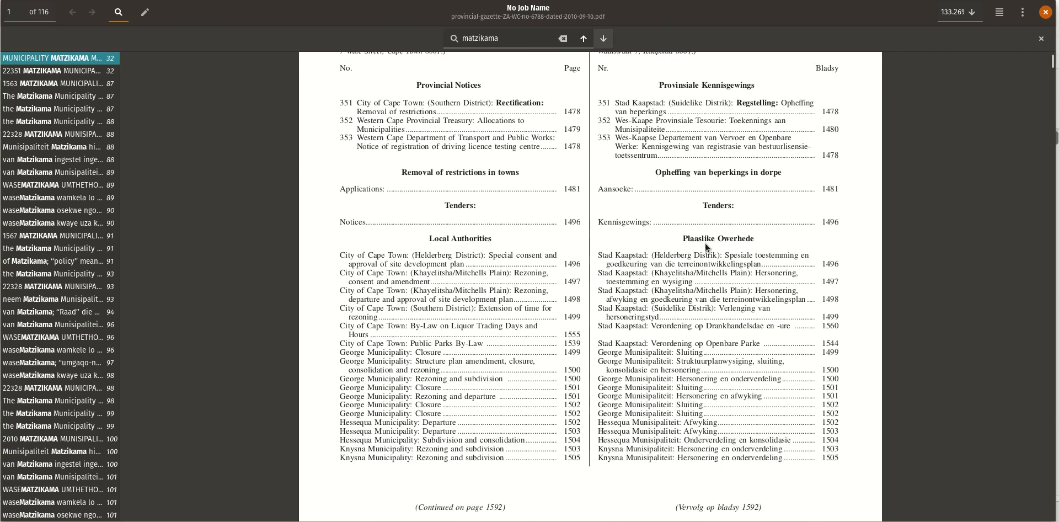
pyautogui.scroll(-1, 705, 242)
pyautogui.scroll(-1, 705, 242)
pyautogui.press('End')
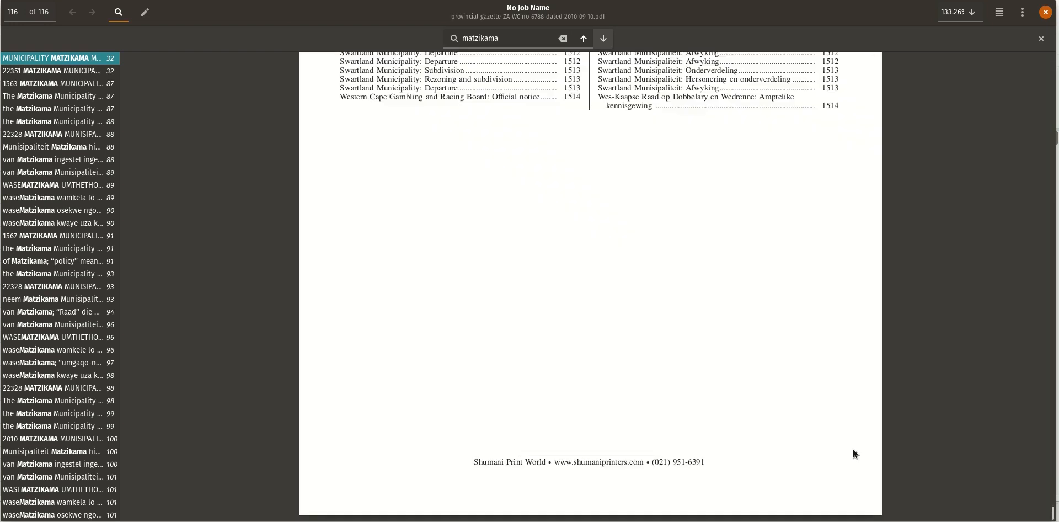
pyautogui.scroll(6, 853, 448)
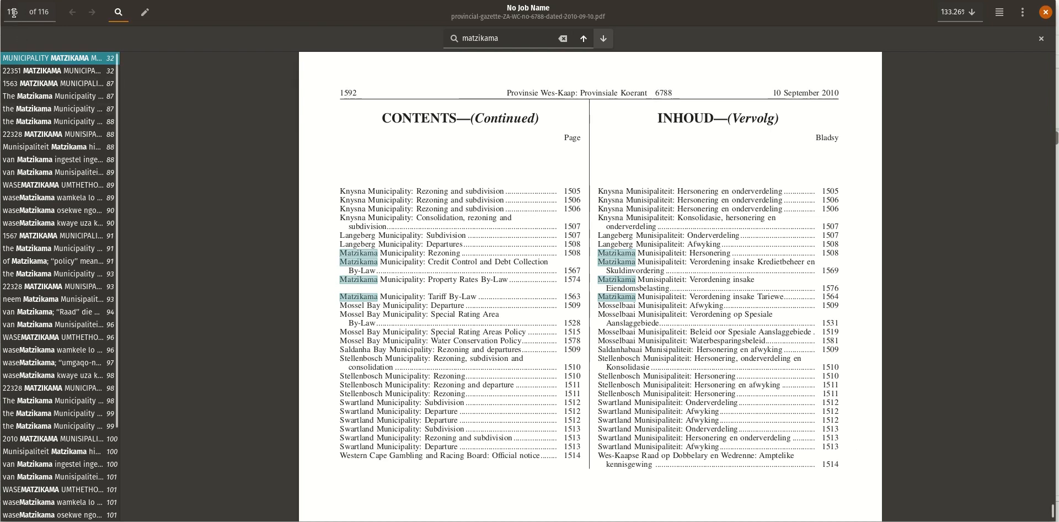
# Go through the matzikama search matches to the Tariff By-Law on page 87 and highlight its heading and opening paragraph
pyautogui.click(59, 60)
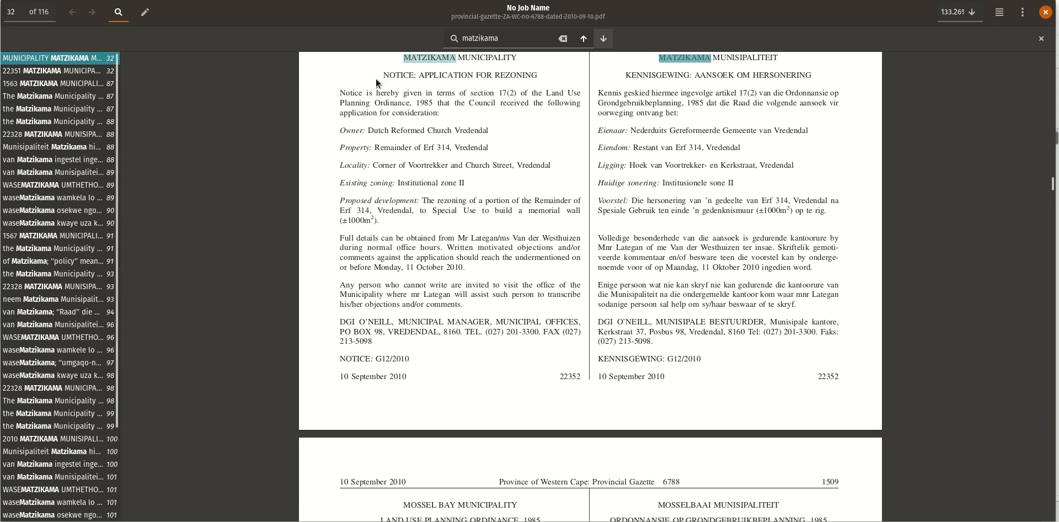
pyautogui.click(83, 85)
pyautogui.scroll(-5, 498, 189)
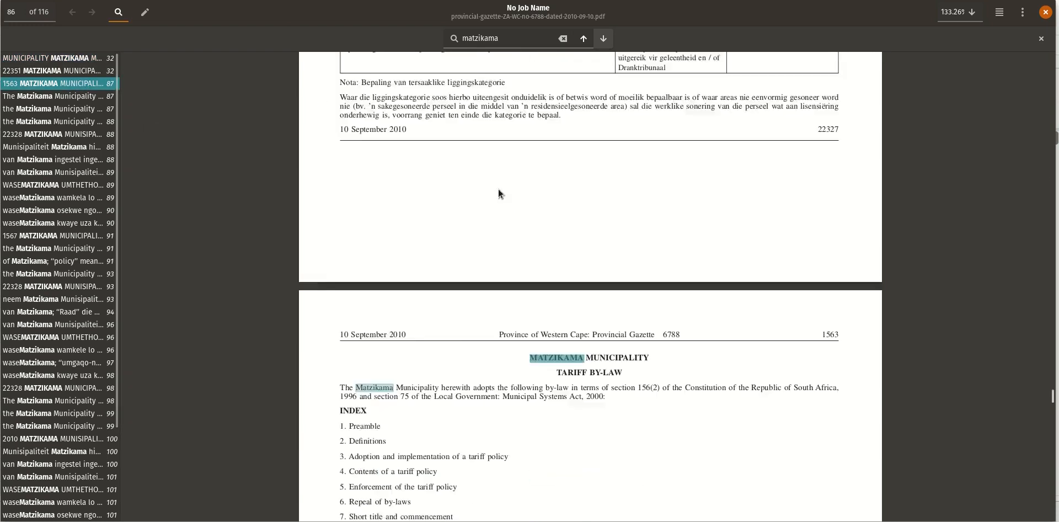
pyautogui.scroll(-2, 680, 242)
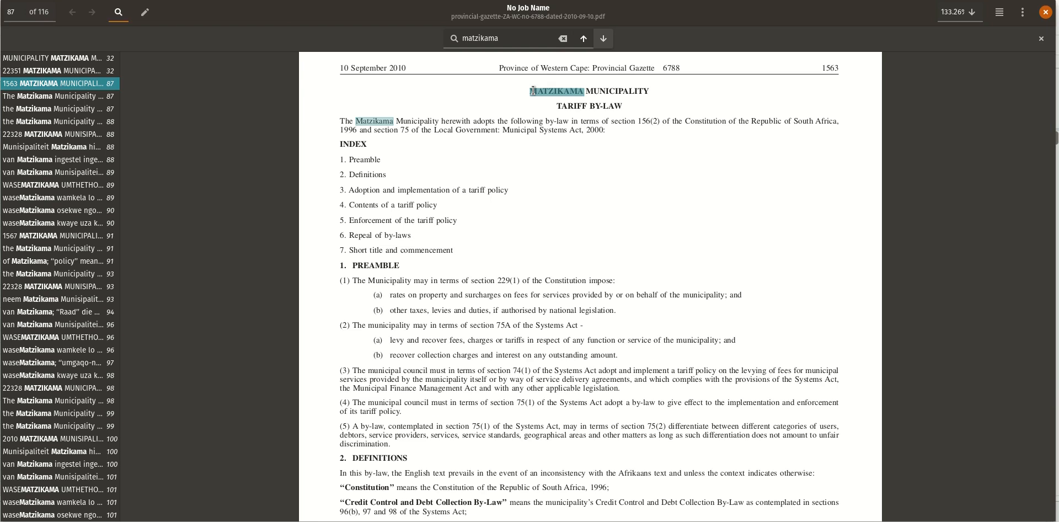
pyautogui.moveTo(533, 91); pyautogui.dragTo(611, 141)
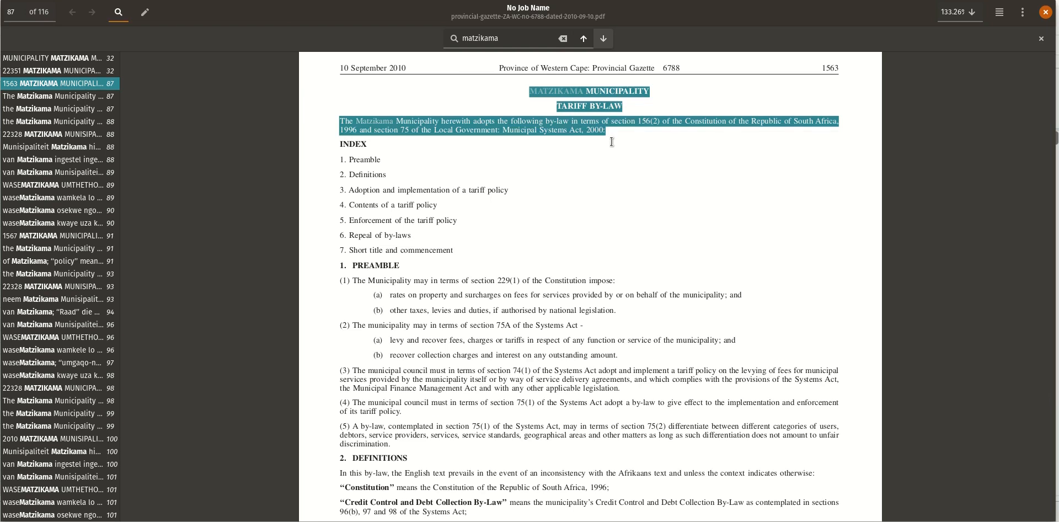
pyautogui.click(612, 142)
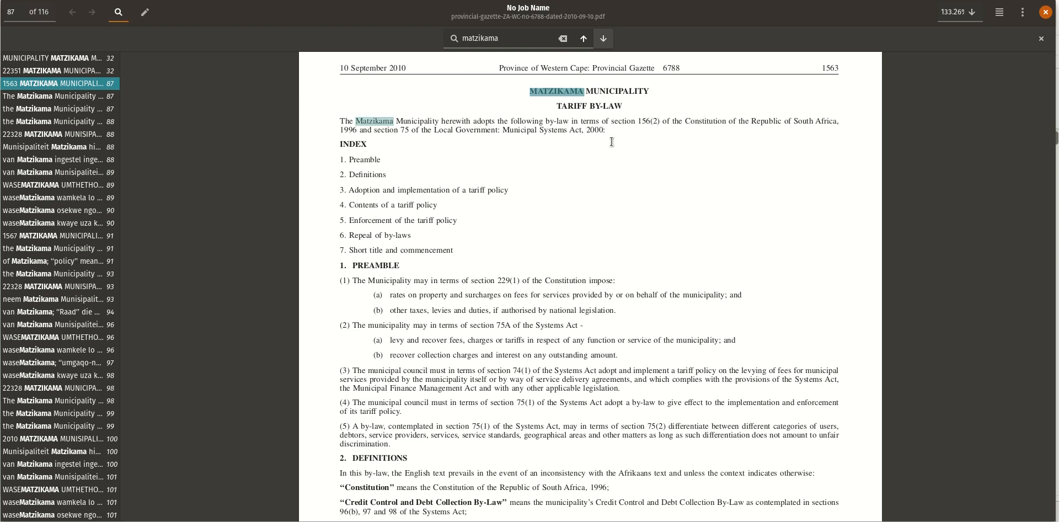
# Read through the English Tariff By-Law to its end and highlight the Short Title and Commencement heading
pyautogui.scroll(-4, 612, 146)
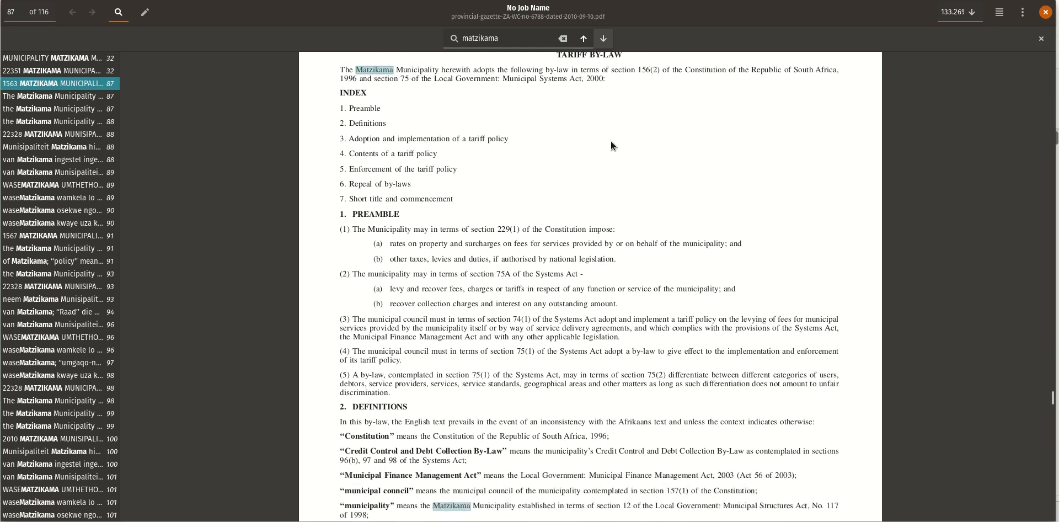
pyautogui.scroll(-8, 611, 141)
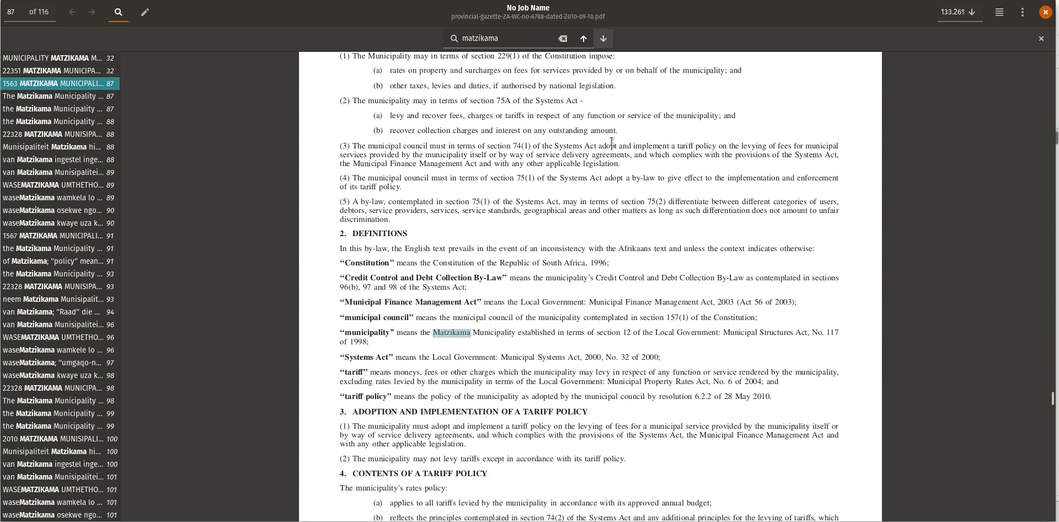
pyautogui.scroll(-8, 612, 142)
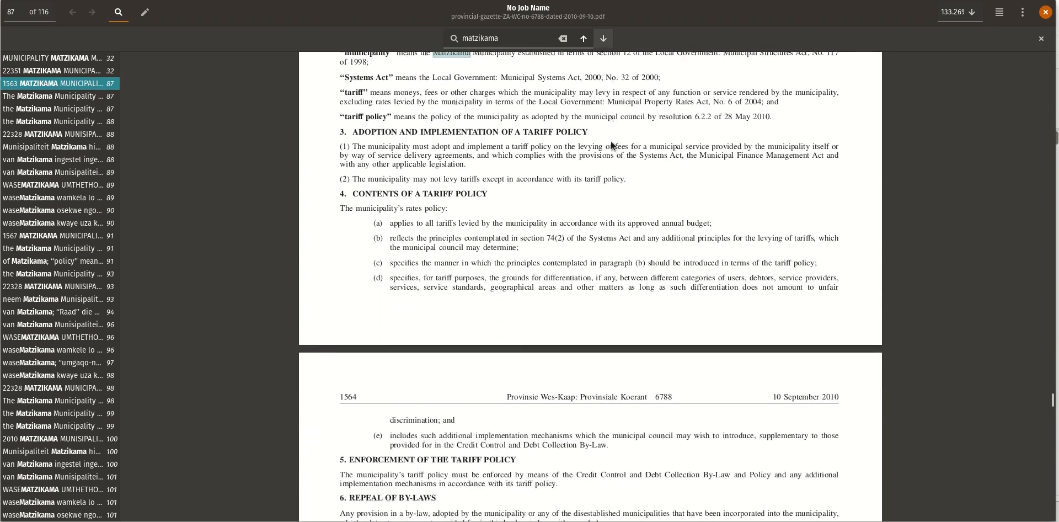
pyautogui.scroll(-2, 610, 145)
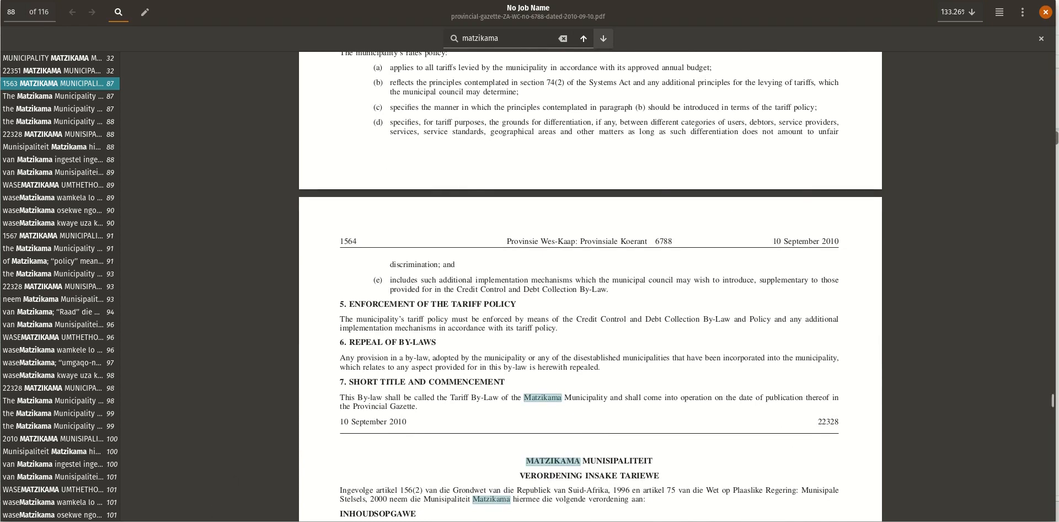
pyautogui.tripleClick(406, 345)
pyautogui.click(393, 381)
pyautogui.tripleClick(394, 382)
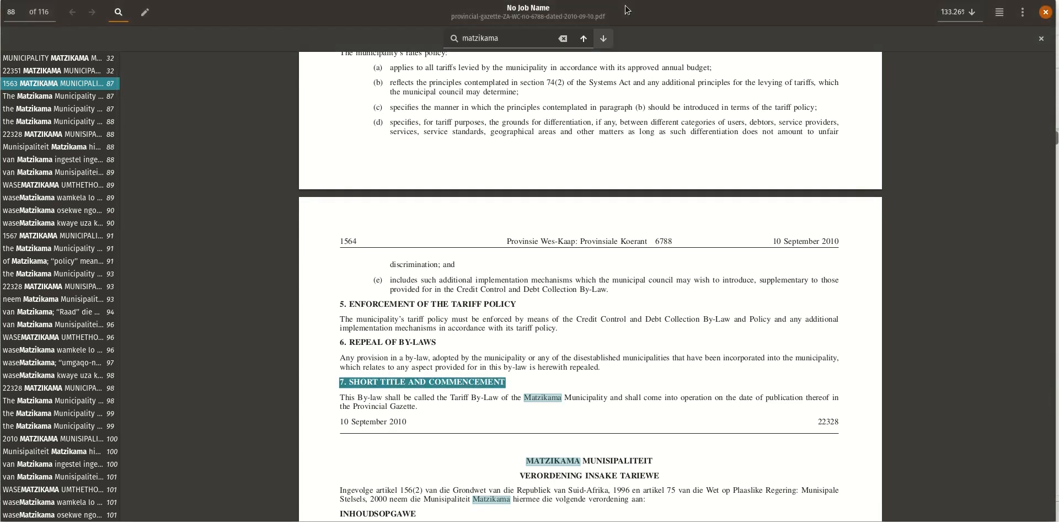
# Highlight the by-law's full title in section 7 of the gazette and clear the matzikama search
pyautogui.hotkey('alt', 'Tab')
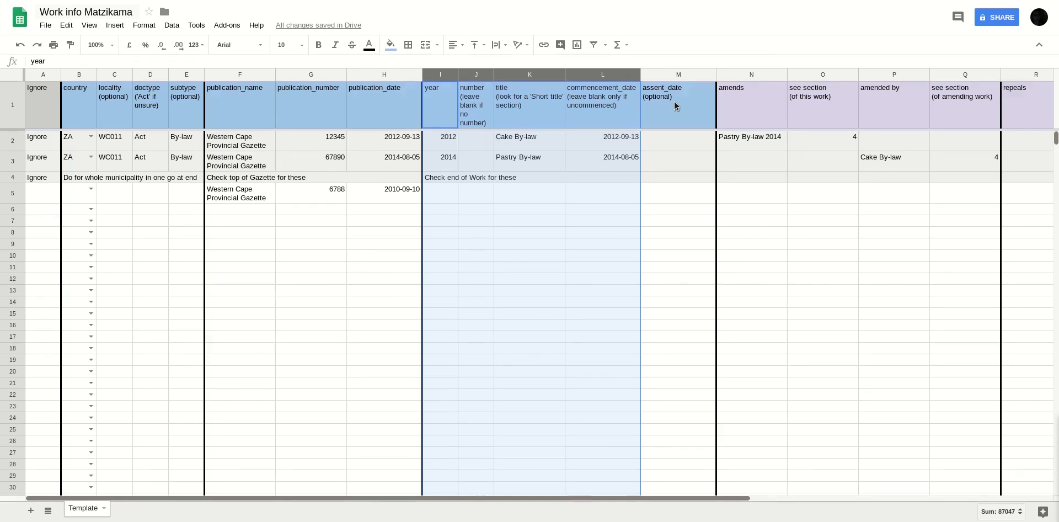
pyautogui.hotkey('alt', 'Tab')
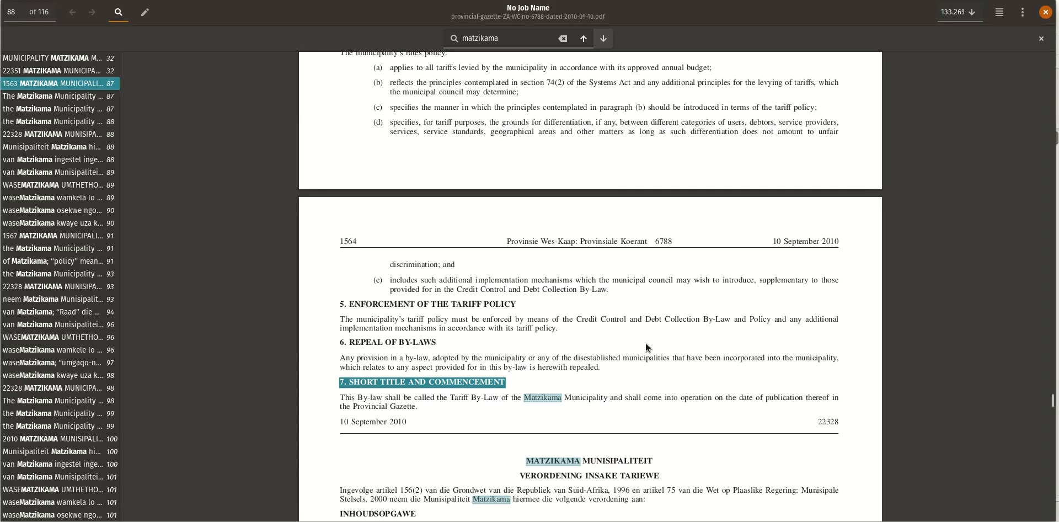
pyautogui.scroll(-3, 646, 342)
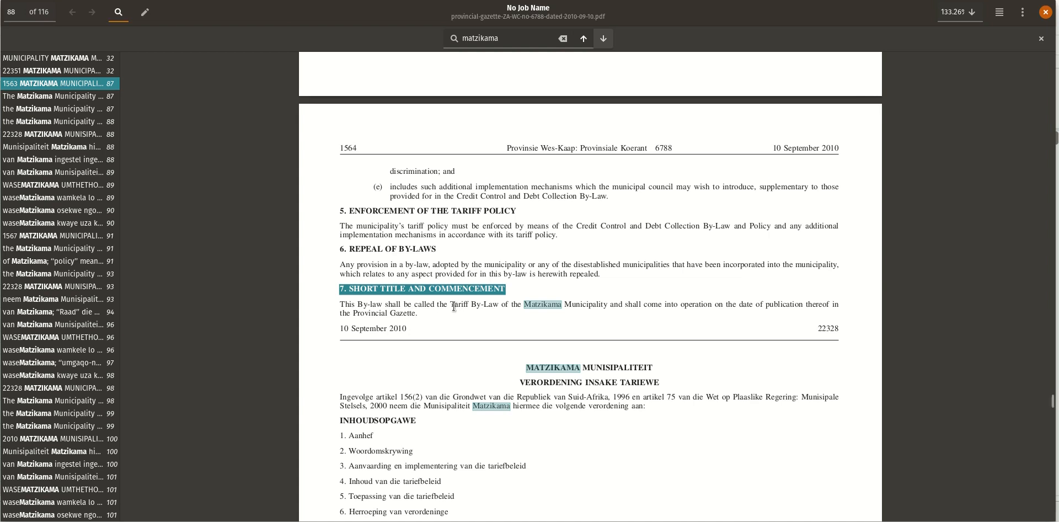
pyautogui.moveTo(452, 306); pyautogui.dragTo(607, 304)
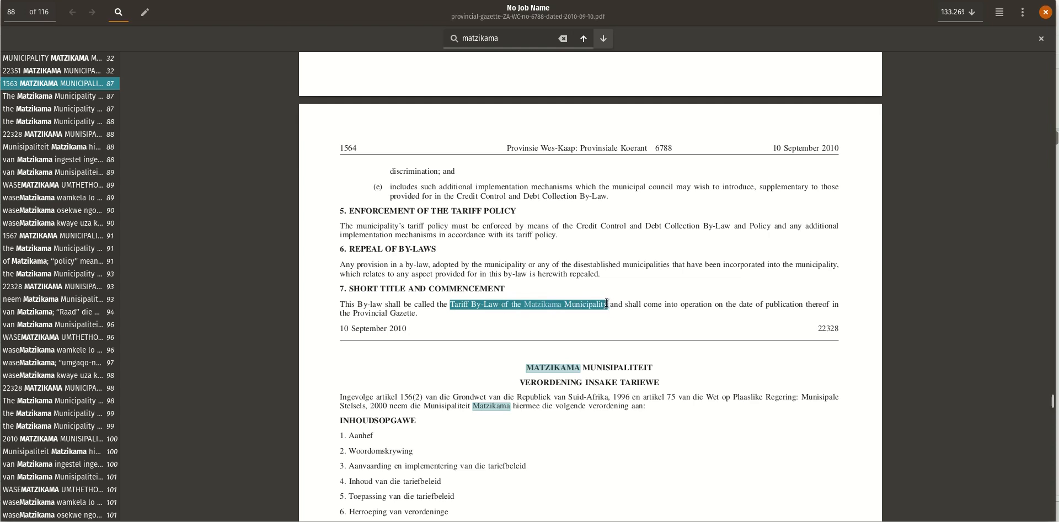
pyautogui.click(563, 38)
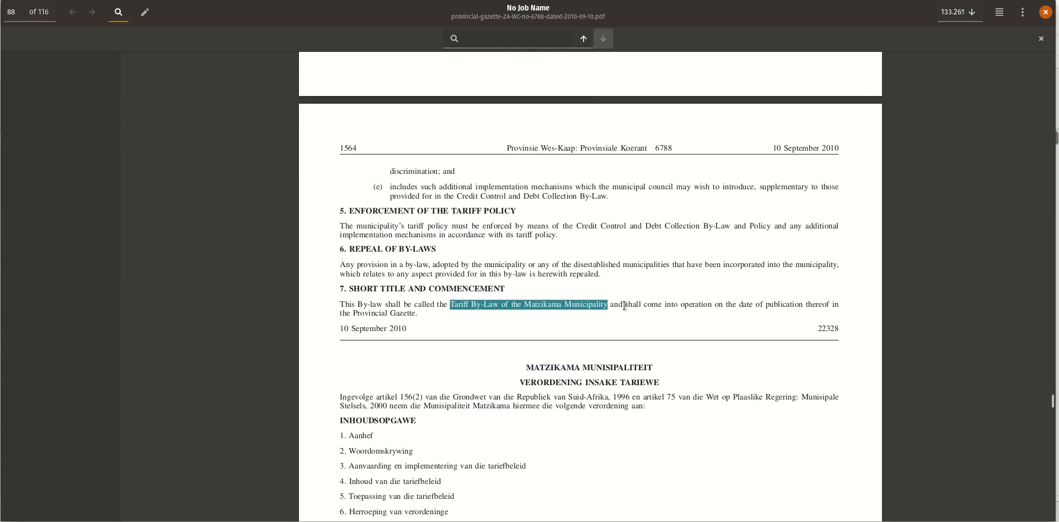
# Enter 2010 as row 5's year in the Work info Matzikama spreadsheet and leave the number column blank
pyautogui.hotkey('alt', 'Tab')
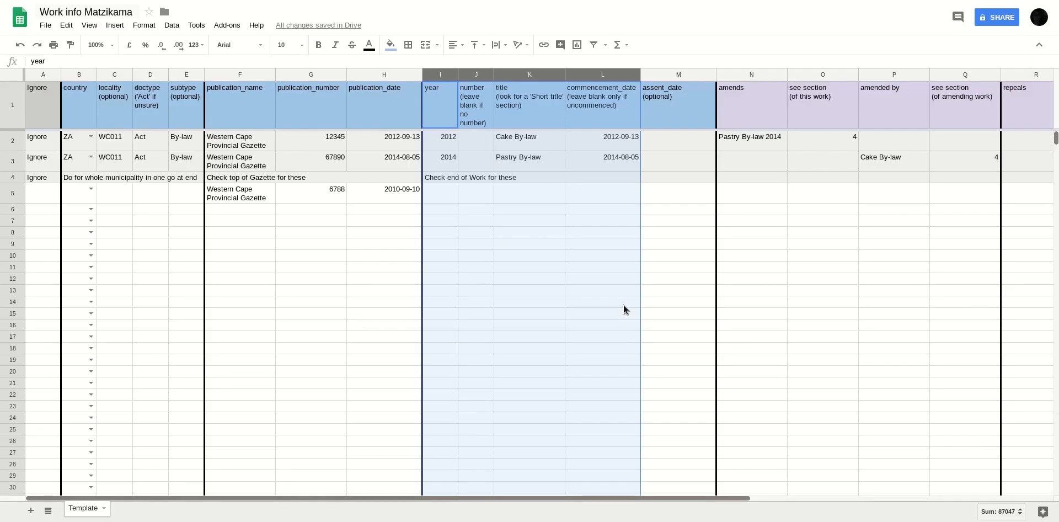
pyautogui.click(439, 194)
pyautogui.write('2010')
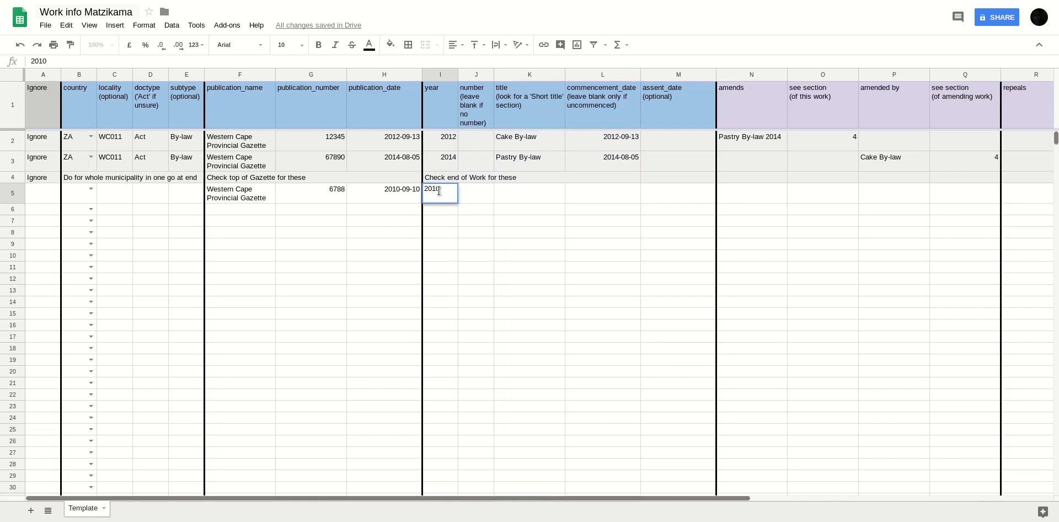
pyautogui.press('Tab')
pyautogui.hotkey('alt', 'Tab')
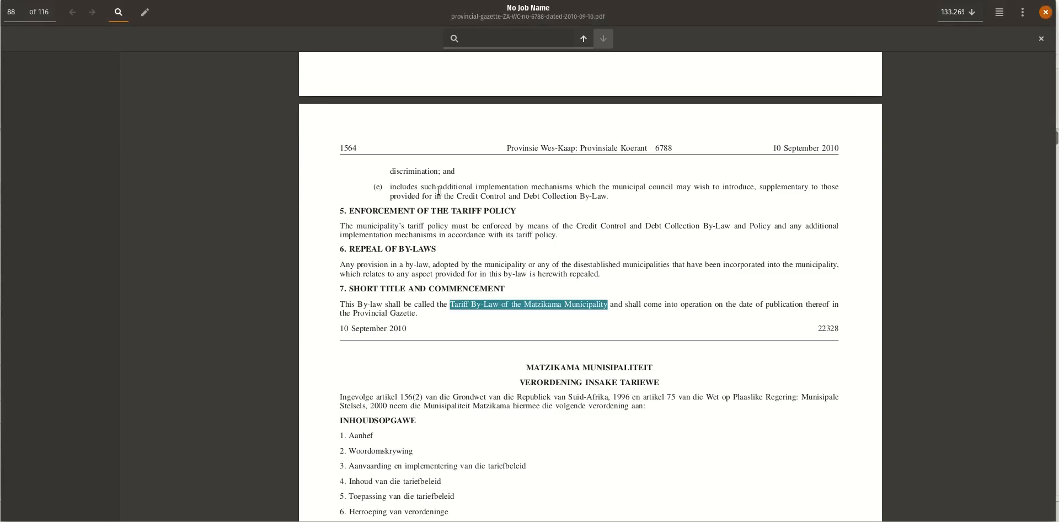
pyautogui.hotkey('alt', 'Tab')
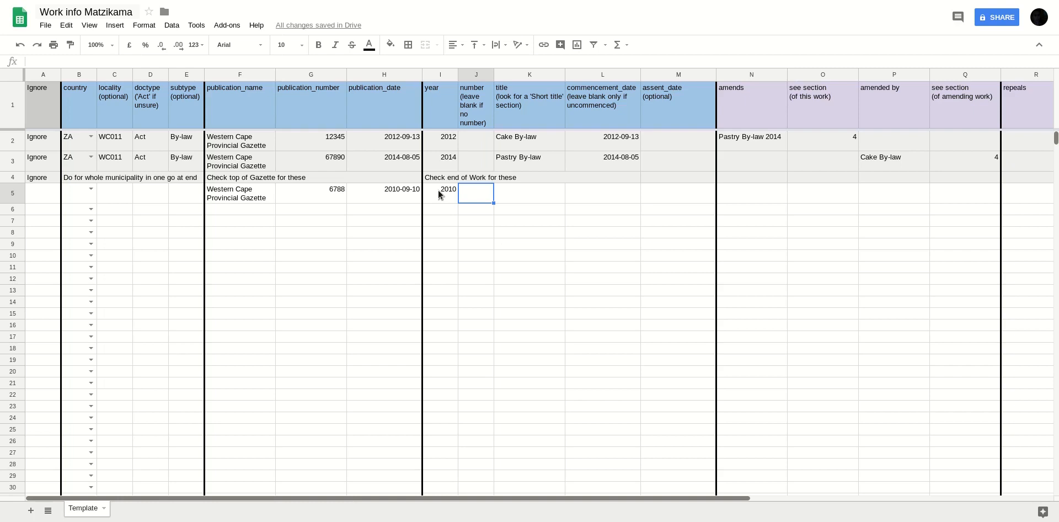
pyautogui.press('Tab')
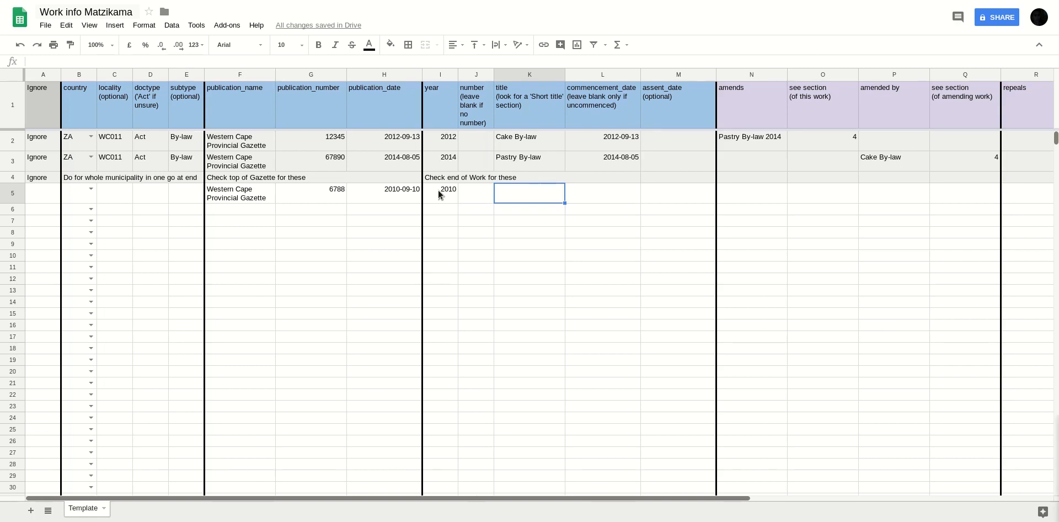
# Compare the Tariff By-Law's heading at its start in the gazette with the title given in section 7
pyautogui.hotkey('alt', 'Tab')
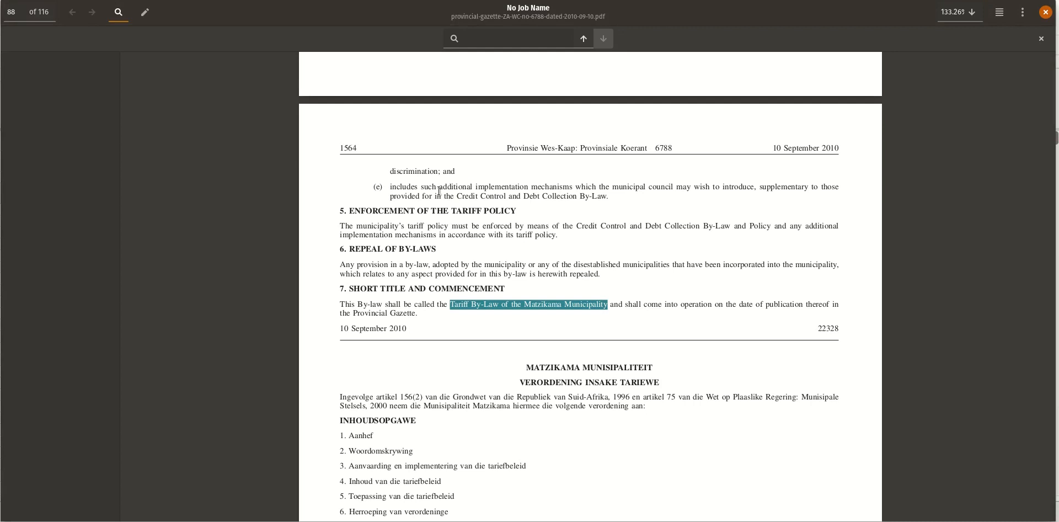
pyautogui.scroll(4, 545, 326)
pyautogui.scroll(11, 545, 325)
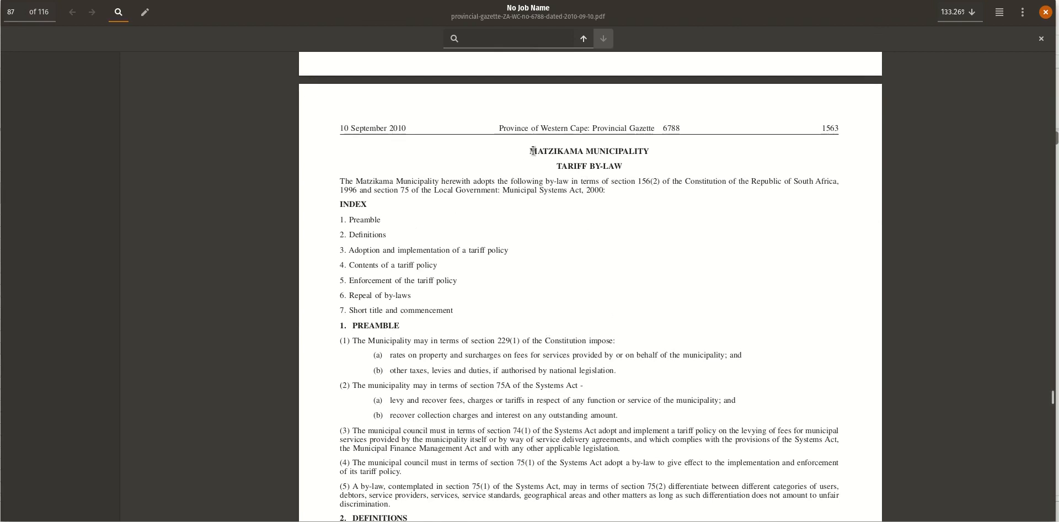
pyautogui.tripleClick(579, 165)
pyautogui.scroll(-13, 559, 156)
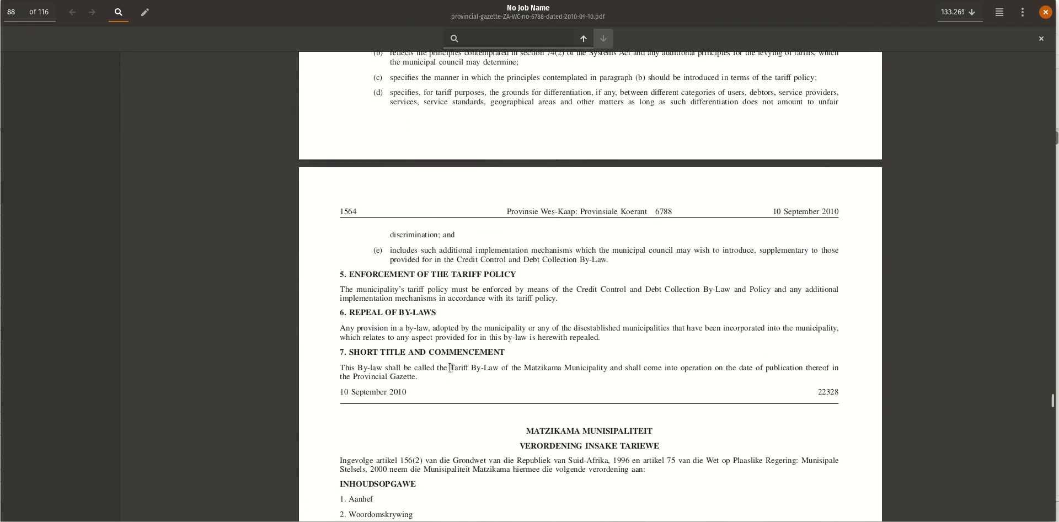
# Copy "Tariff By-Law of the Matzikama Municipality" from section 7 of the gazette into row 5's title cell in the spreadsheet
pyautogui.moveTo(450, 367); pyautogui.dragTo(608, 359)
pyautogui.hotkey('ctrl', 'c')
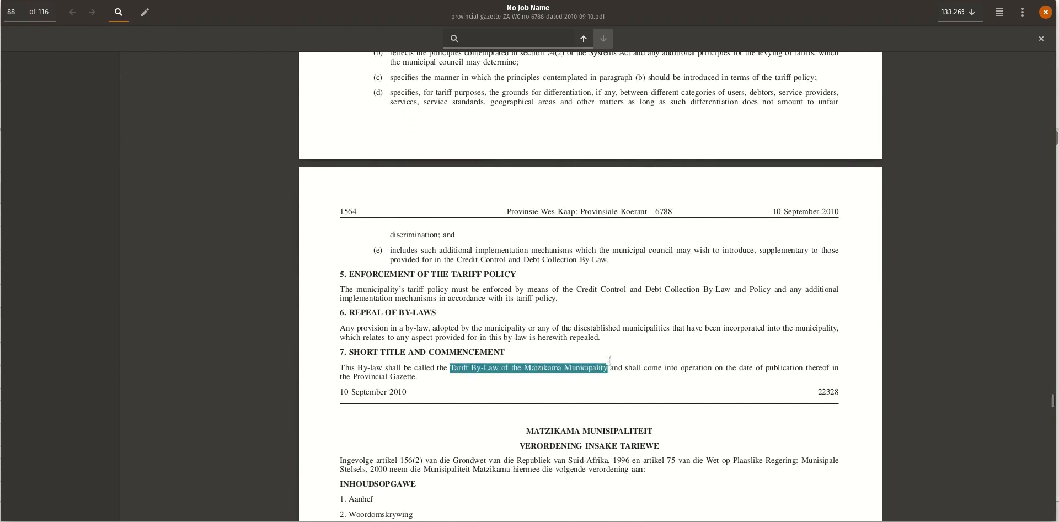
pyautogui.hotkey('alt', 'Tab')
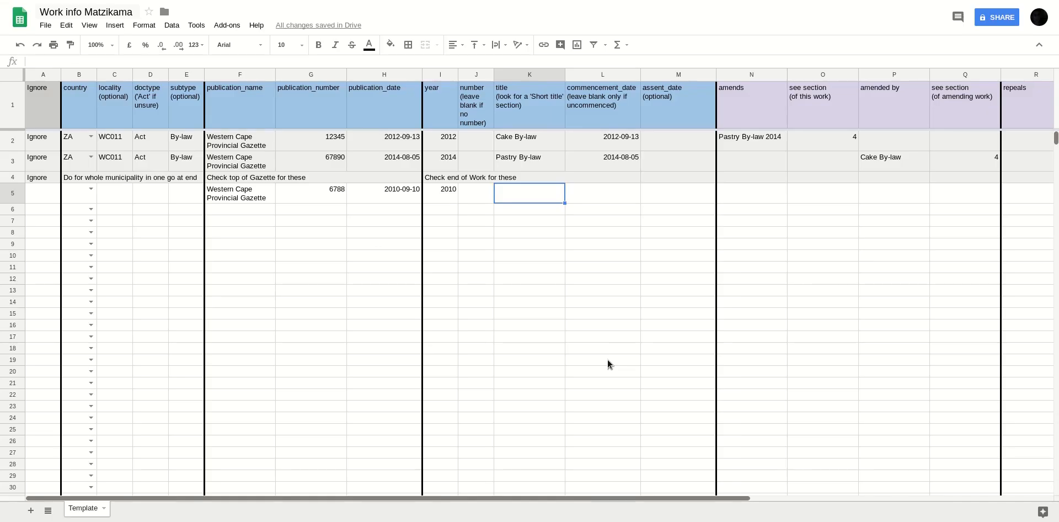
pyautogui.hotkey('ctrl', 'v')
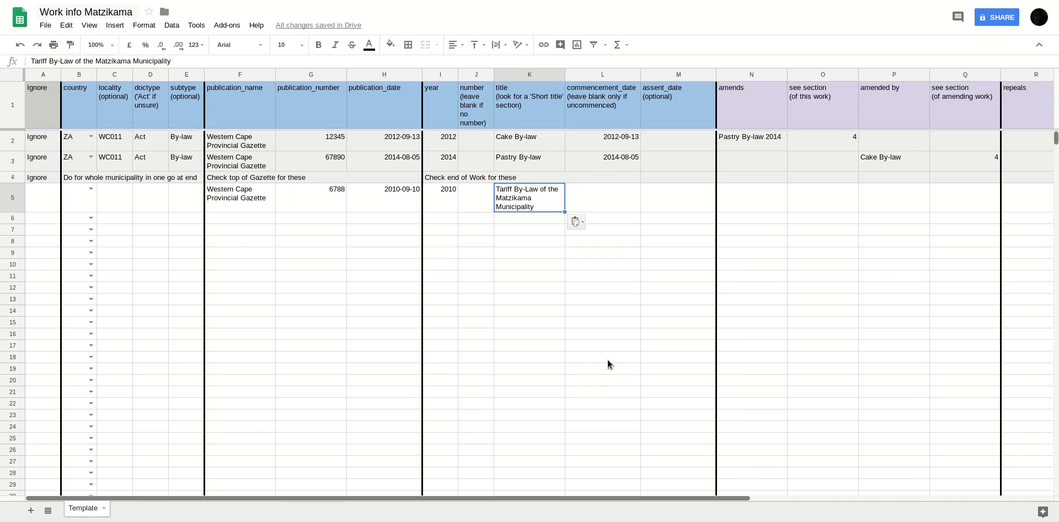
# Check the commencement wording in section 7, then copy row 5's publication_date, 2010-09-10, into its commencement_date cell
pyautogui.hotkey('alt', 'Tab')
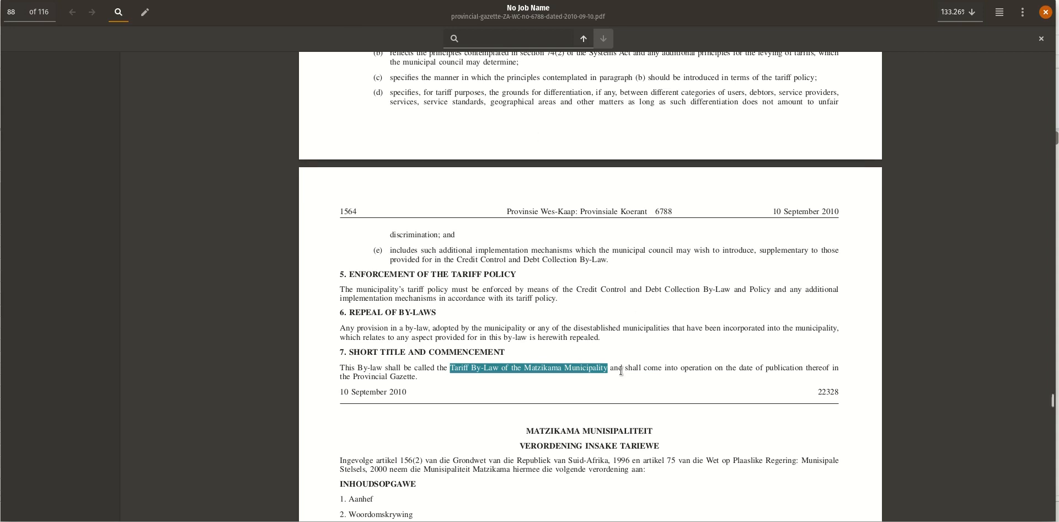
pyautogui.moveTo(626, 368); pyautogui.dragTo(422, 379)
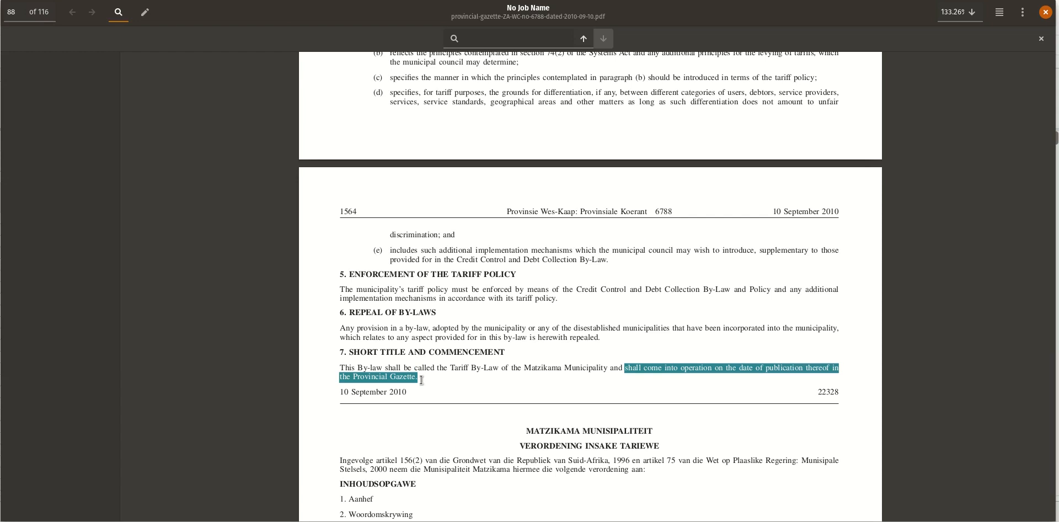
pyautogui.hotkey('alt', 'Tab')
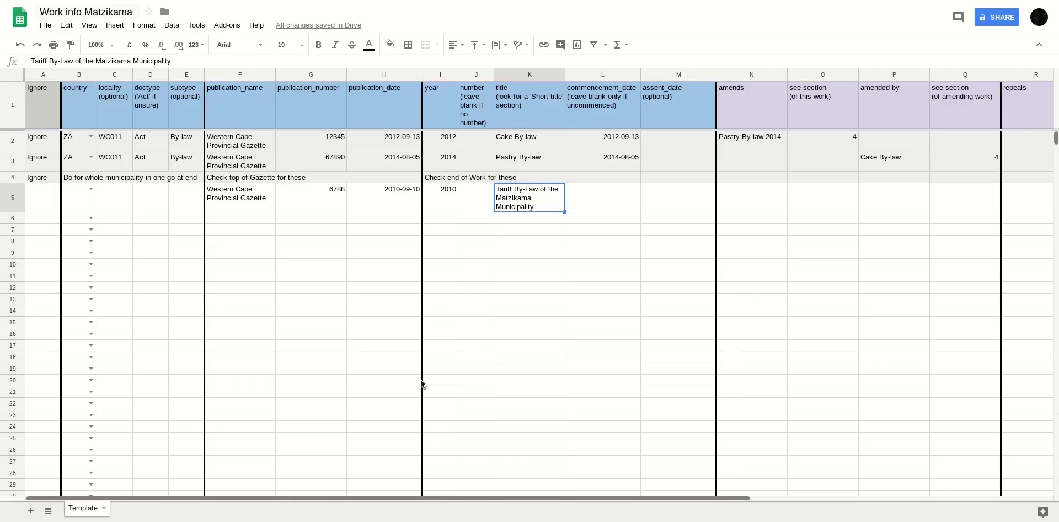
pyautogui.press('Left')
pyautogui.press('Left')
pyautogui.press('Left')
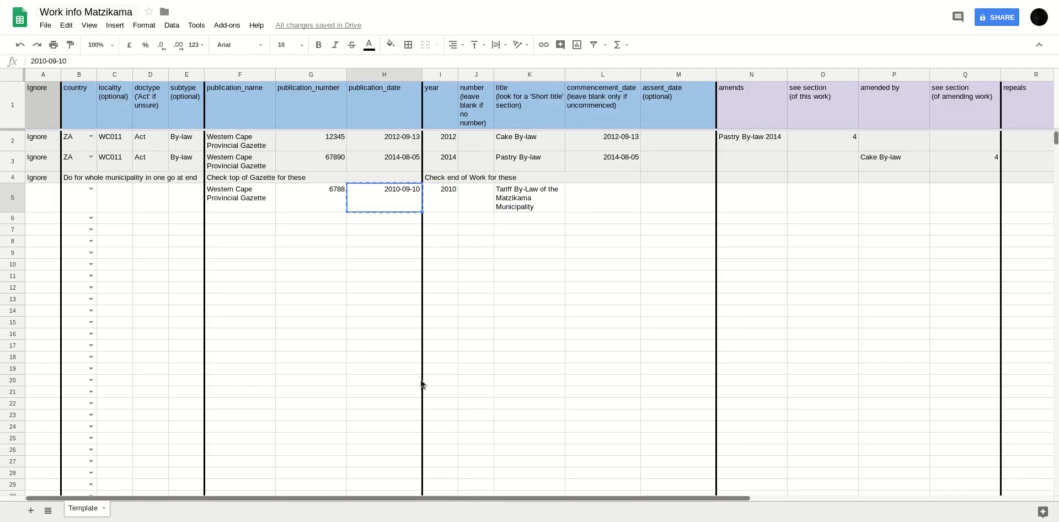
pyautogui.press('Right')
pyautogui.press('Right')
pyautogui.press('Right')
pyautogui.press('Right')
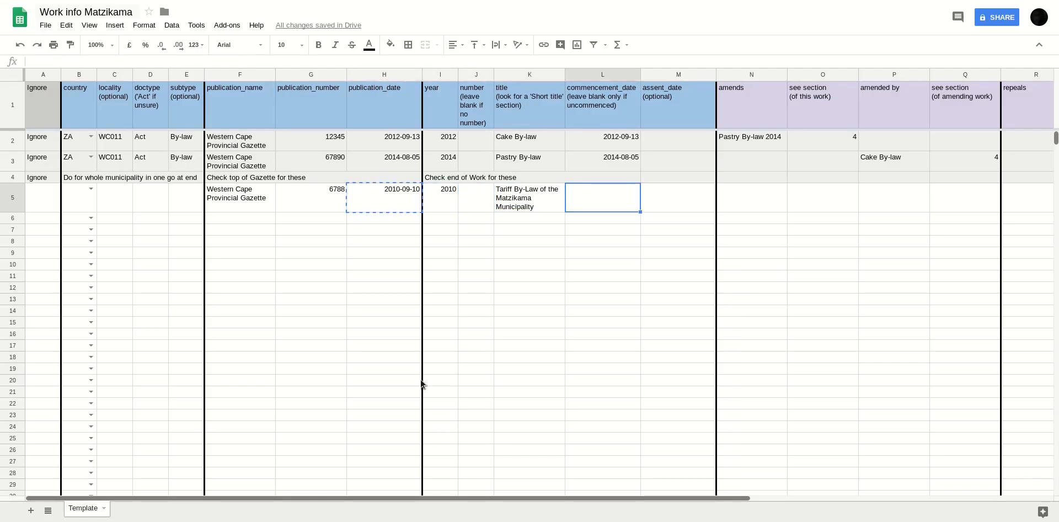
pyautogui.hotkey('ctrl', 'v')
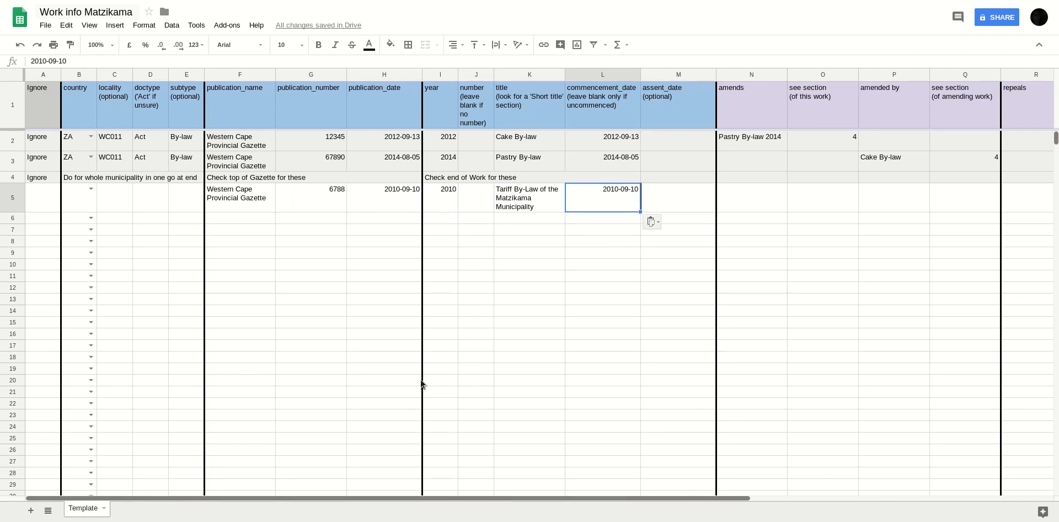
# Switch to the Government Gazette 41816 PDF containing the Appropriation Act 4 of 2018
pyautogui.hotkey('alt', 'Tab')
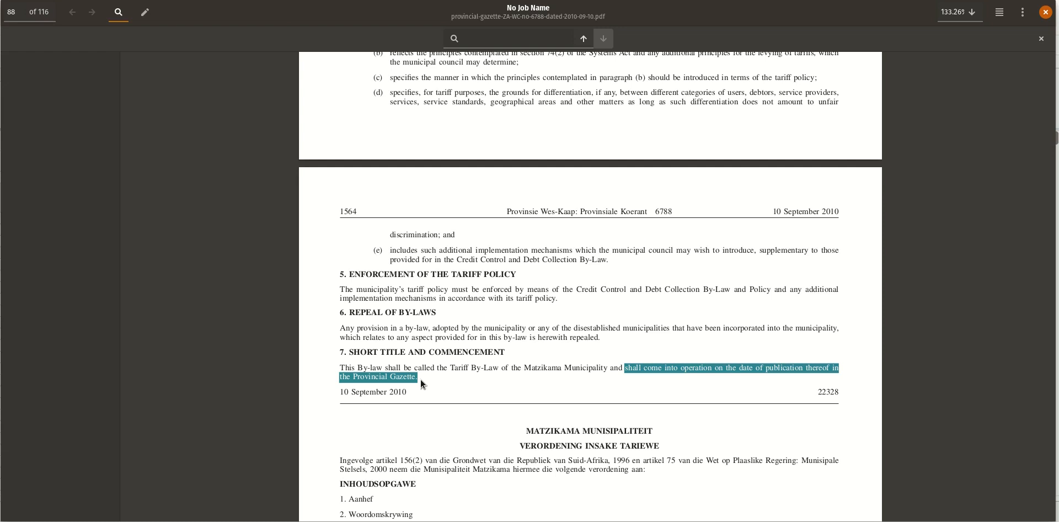
pyautogui.hotkey('alt', 'Tab')
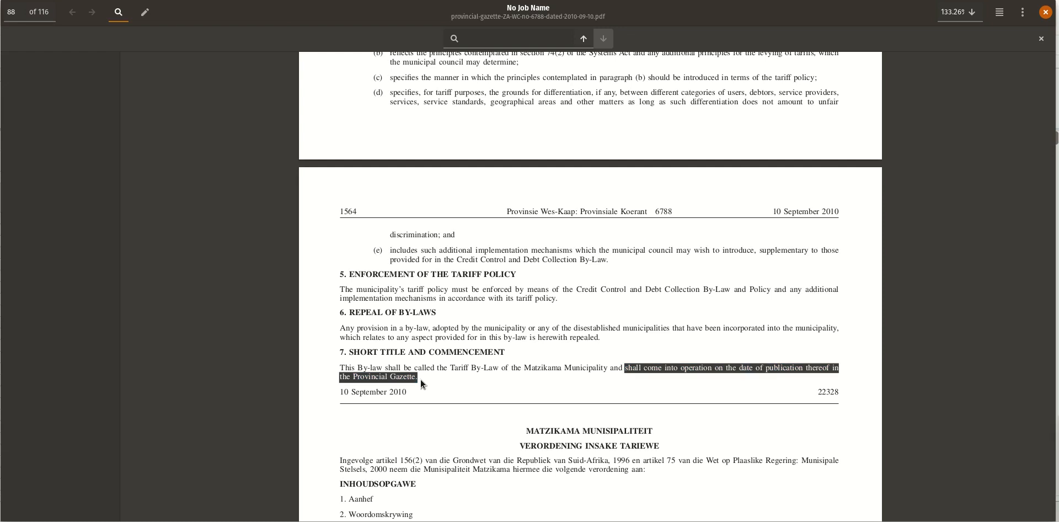
pyautogui.hotkey('alt', 'Tab')
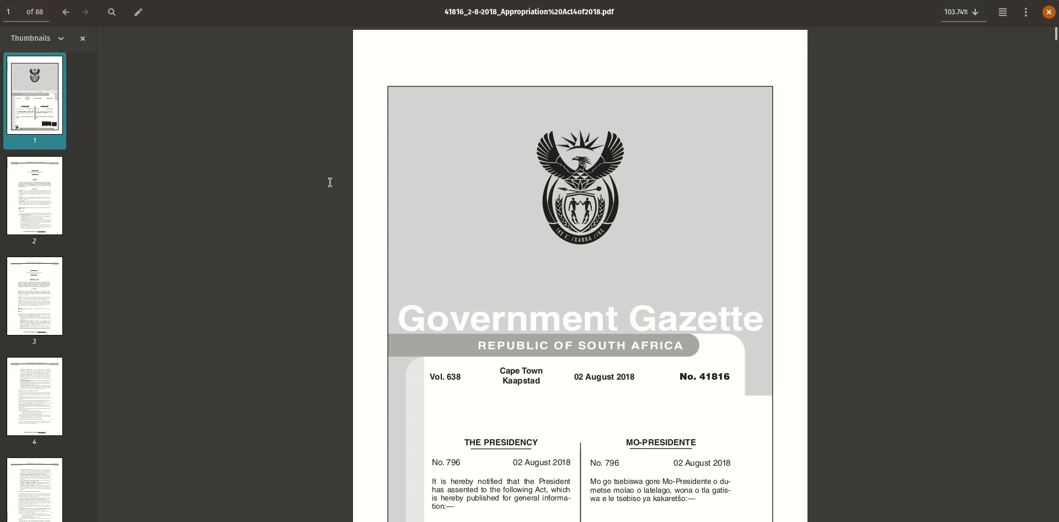
# Locate the assent date above the Act heading on page 2 of the gazette, then return to the Work info Matzikama spreadsheet
pyautogui.scroll(-5, 342, 174)
pyautogui.scroll(-5, 342, 173)
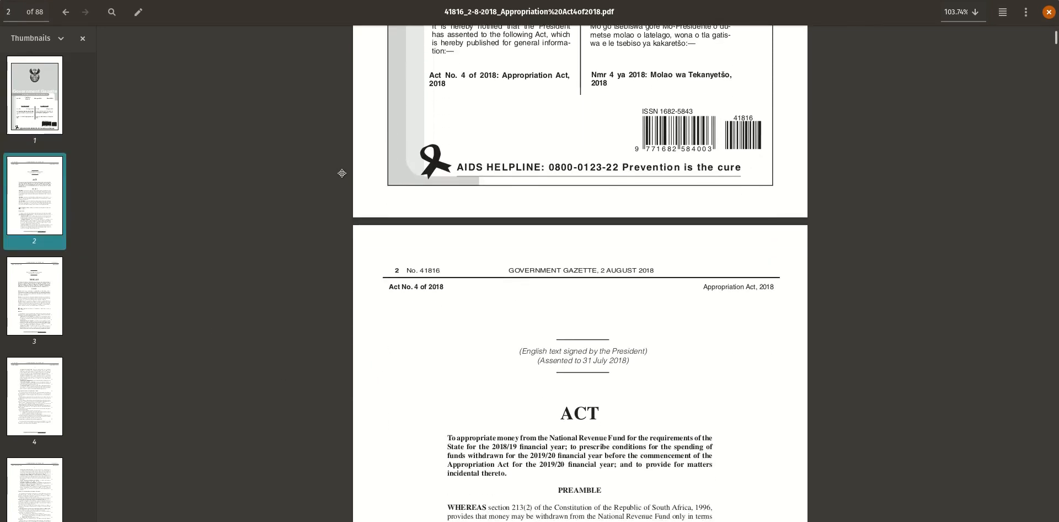
pyautogui.scroll(-1, 342, 173)
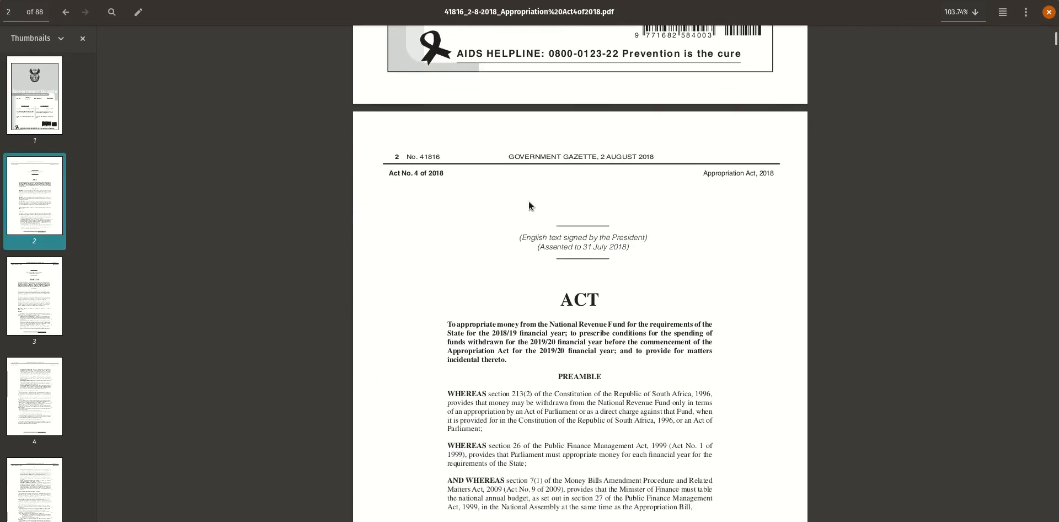
pyautogui.tripleClick(572, 250)
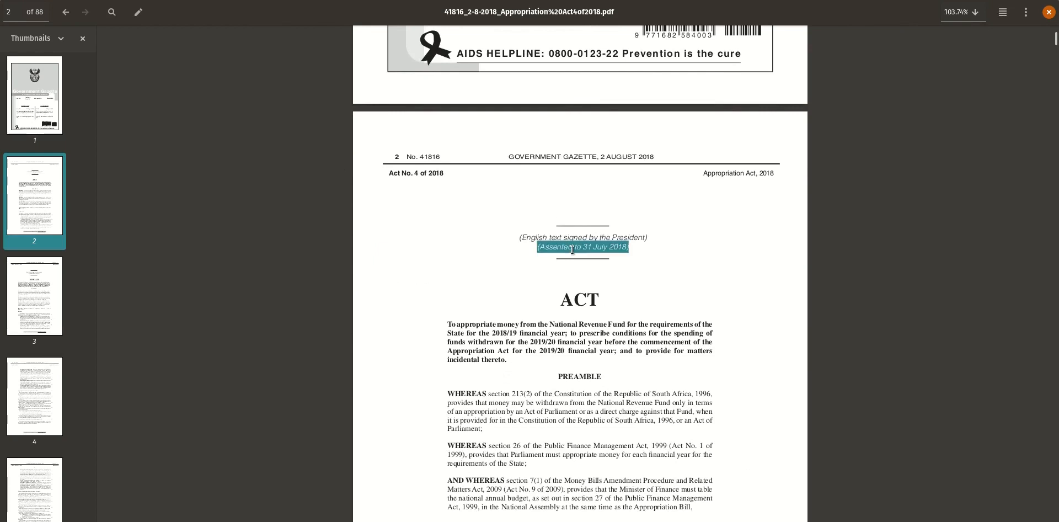
pyautogui.hotkey('alt', 'Tab')
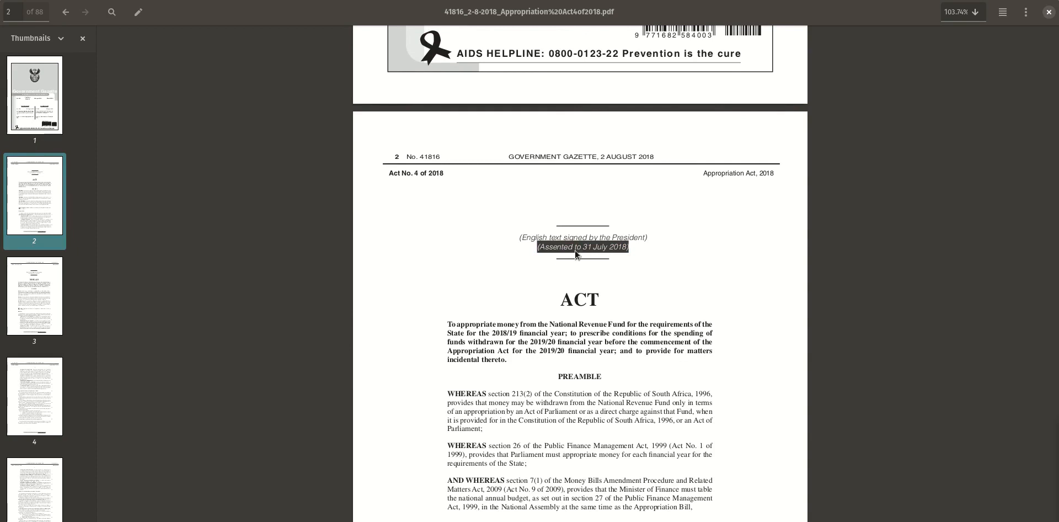
pyautogui.hotkey('alt', 'Tab')
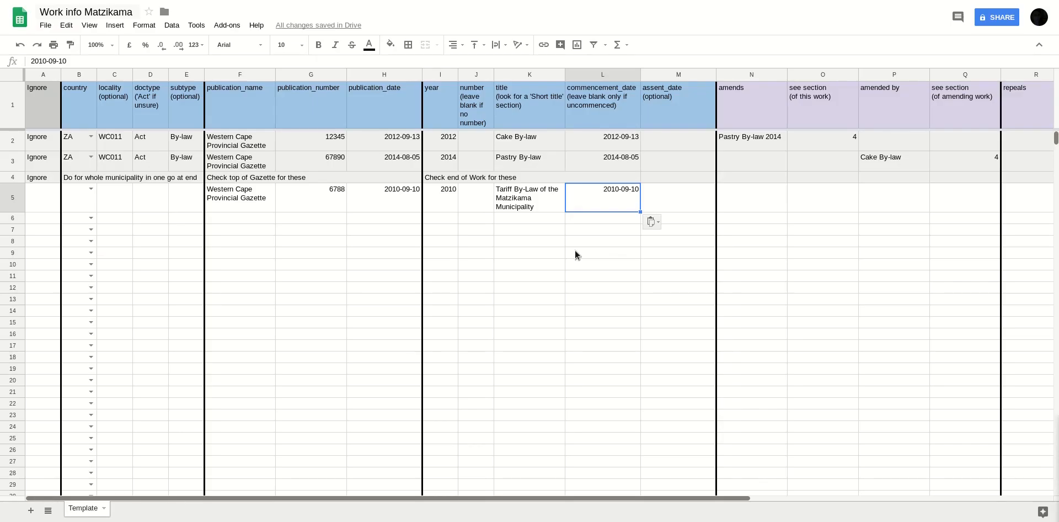
# Review the amends, amended by and see section columns in the spreadsheet against the example by-law rows
pyautogui.hotkey('alt', 'Tab')
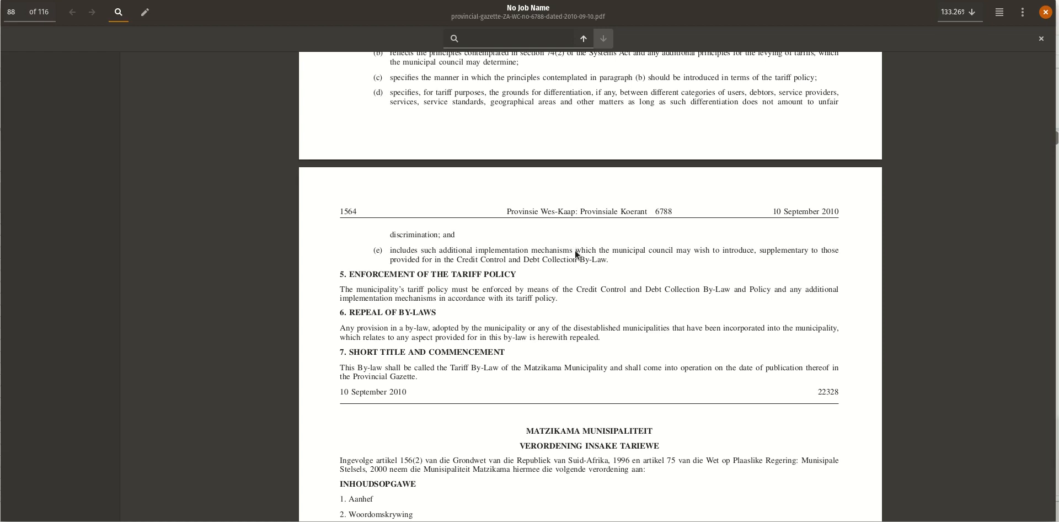
pyautogui.hotkey('alt', 'Tab')
pyautogui.press('Tab')
pyautogui.press('Tab')
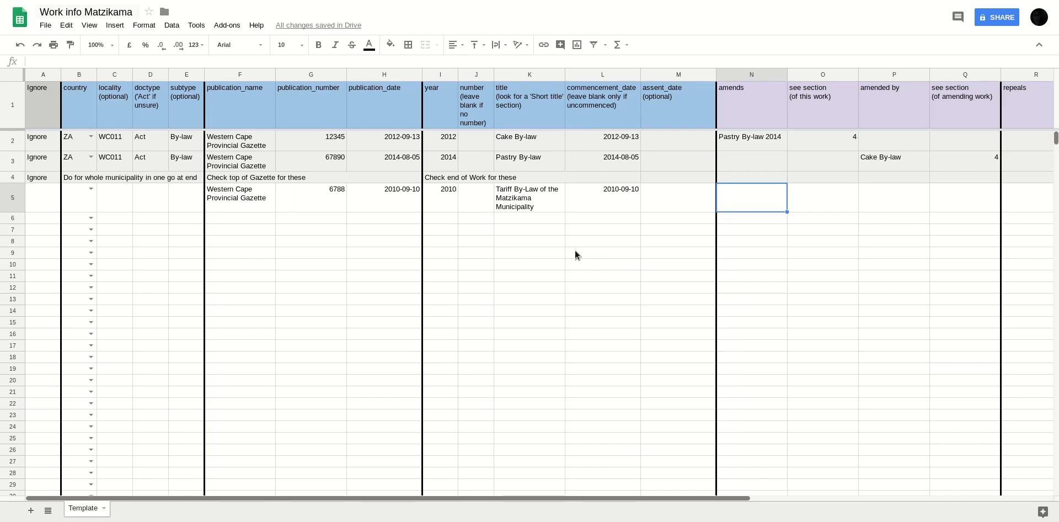
pyautogui.hotkey('shift', 'Right')
pyautogui.hotkey('shift', 'Right')
pyautogui.hotkey('shift', 'Right')
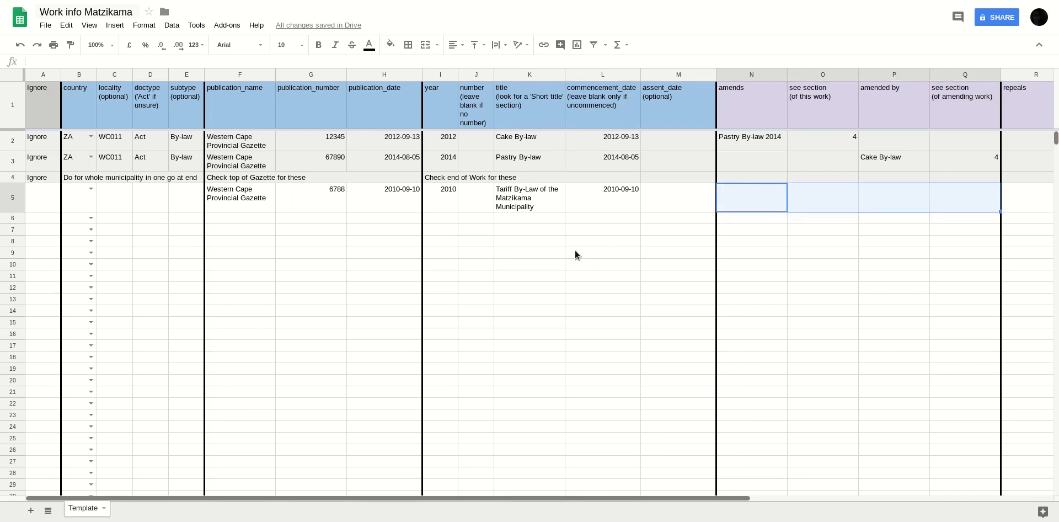
pyautogui.hscroll(5, 332, 224)
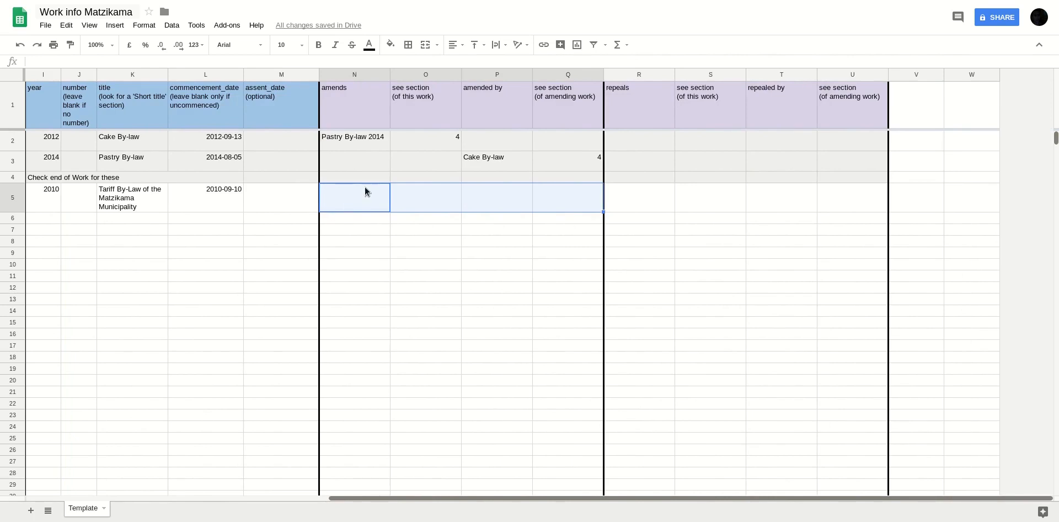
pyautogui.click(437, 199)
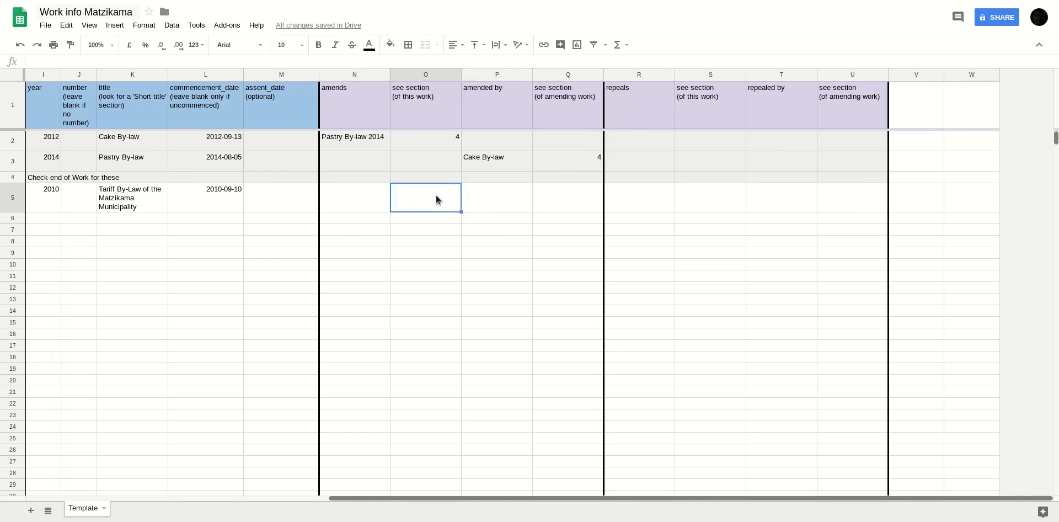
pyautogui.click(344, 196)
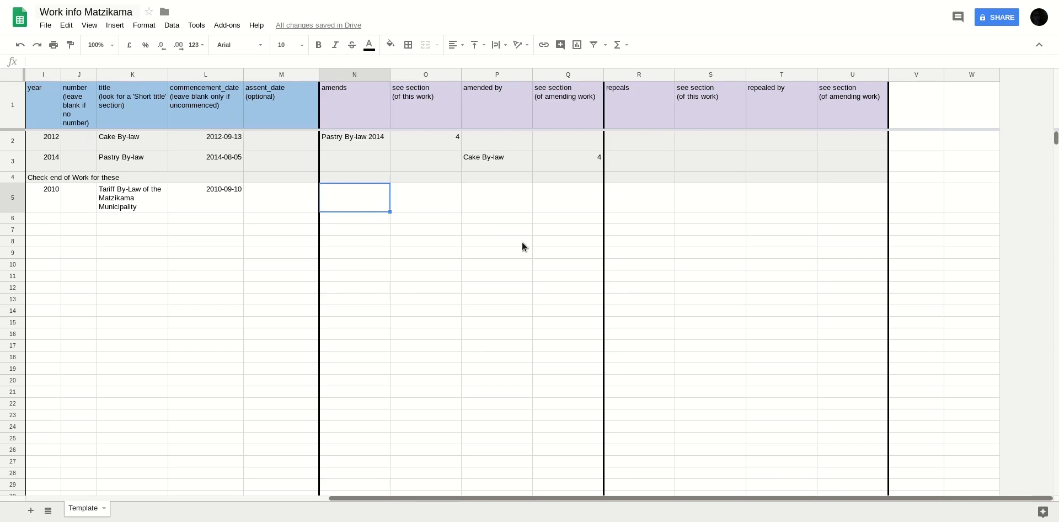
pyautogui.click(487, 230)
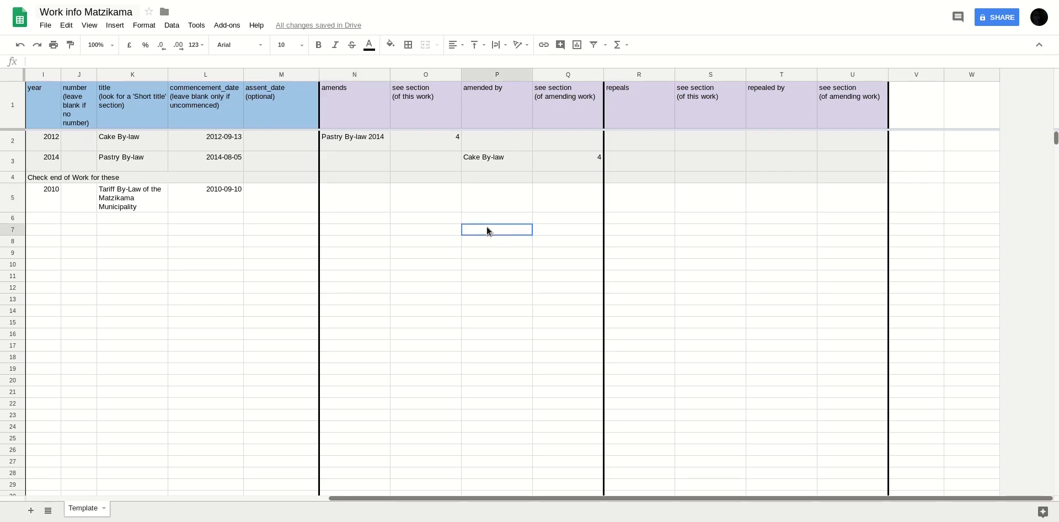
pyautogui.click(571, 226)
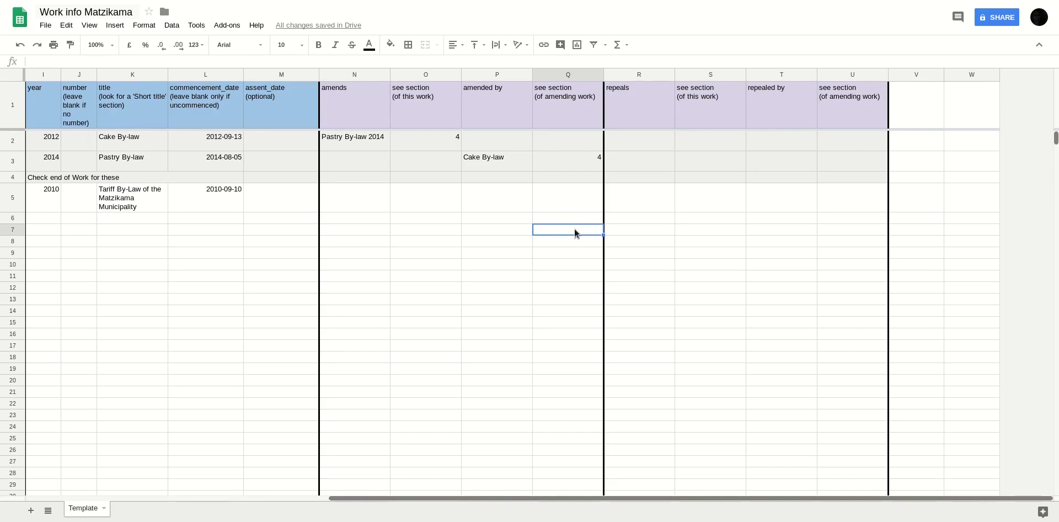
# Copy the full repeal sentence from section 6 of the provincial gazette into row 5's repeals cell in the spreadsheet
pyautogui.hotkey('alt', 'Tab')
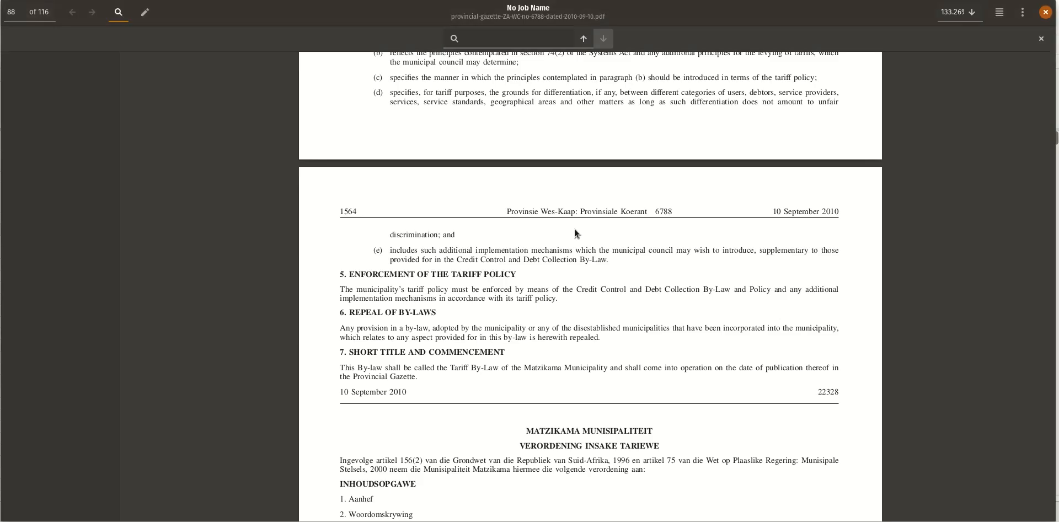
pyautogui.tripleClick(408, 312)
pyautogui.moveTo(340, 328); pyautogui.dragTo(438, 328)
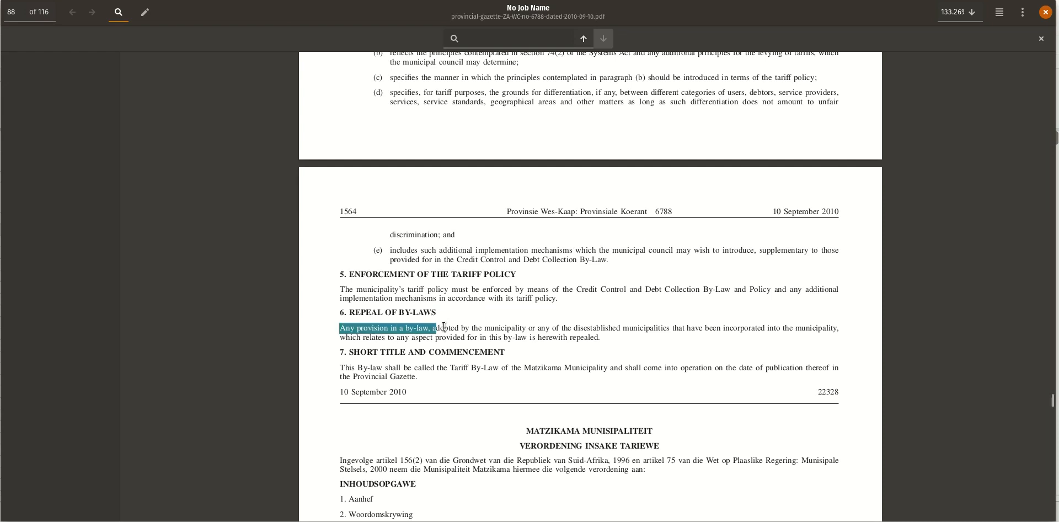
pyautogui.keyDown('shift'); pyautogui.click(610, 337); pyautogui.keyUp('shift')
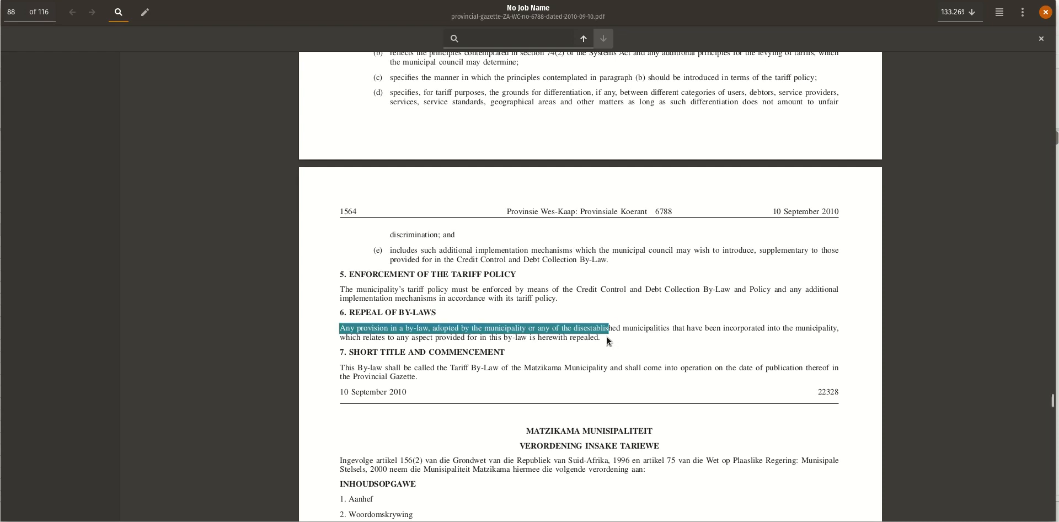
pyautogui.keyDown('shift'); pyautogui.click(601, 337); pyautogui.keyUp('shift')
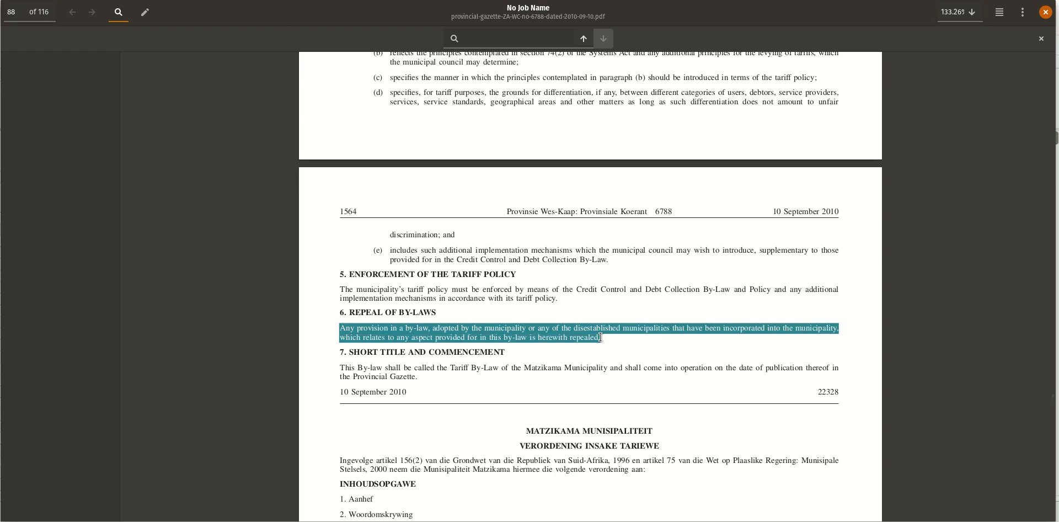
pyautogui.hotkey('alt', 'Tab')
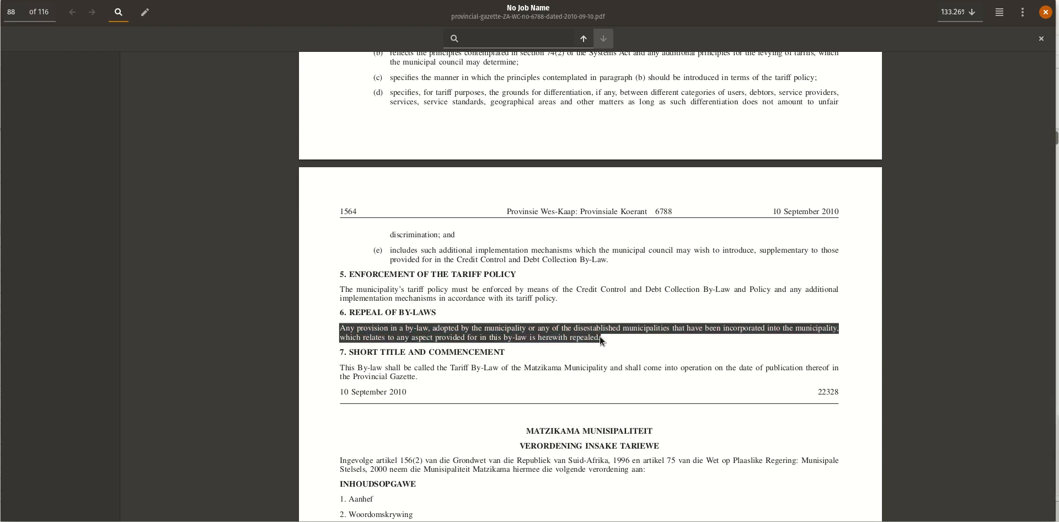
pyautogui.press('Up')
pyautogui.press('Up')
pyautogui.press('Right')
pyautogui.press('Return')
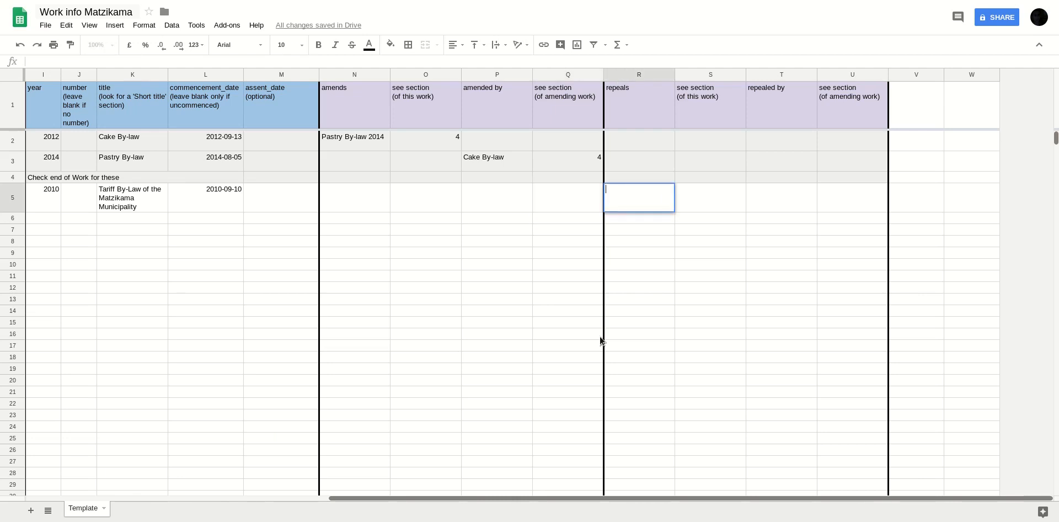
pyautogui.hotkey('ctrl', 'v')
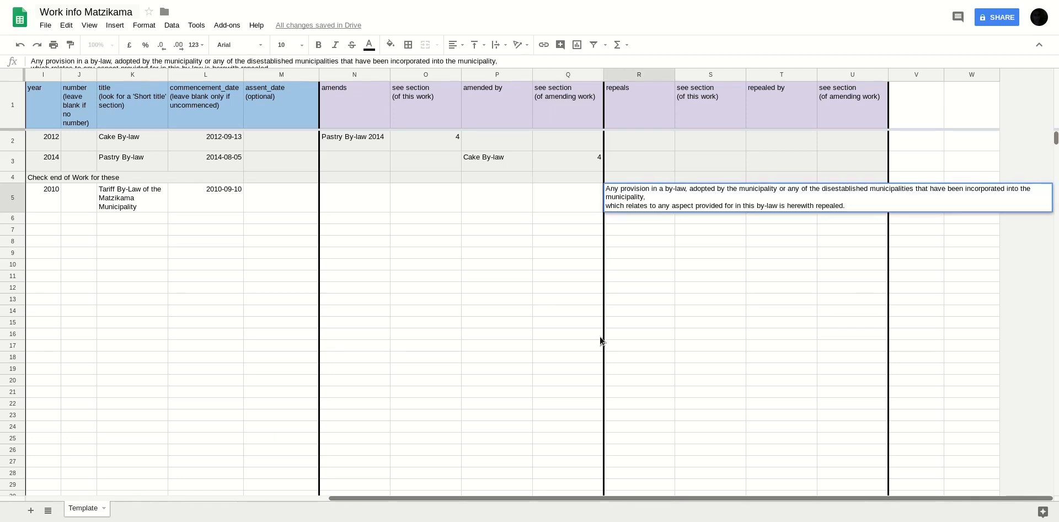
pyautogui.press('Return')
# Check the repeal section's number in the gazette and enter 6 in row 5's "see section (of this work)" cell beside repeals
pyautogui.press('Up')
pyautogui.press('Right')
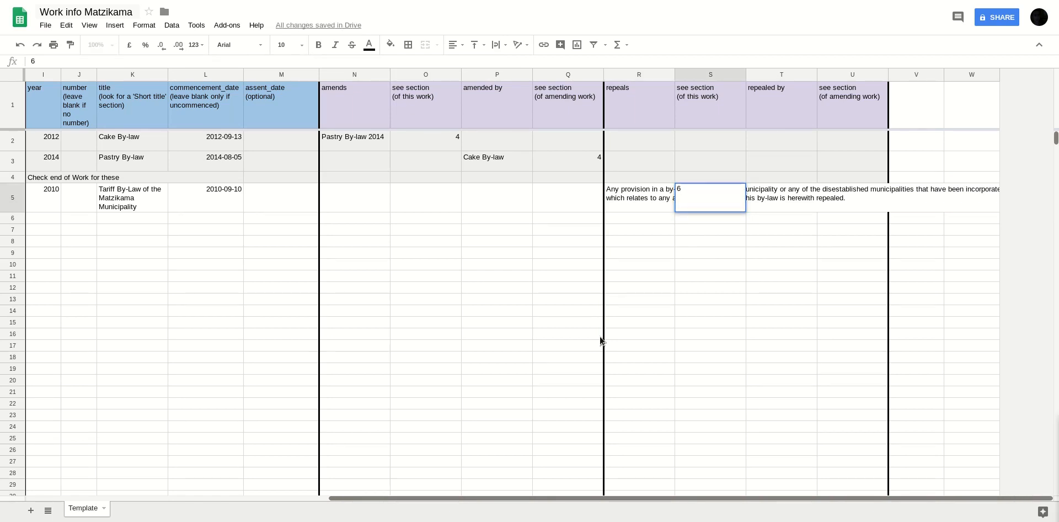
pyautogui.hotkey('alt', 'Tab')
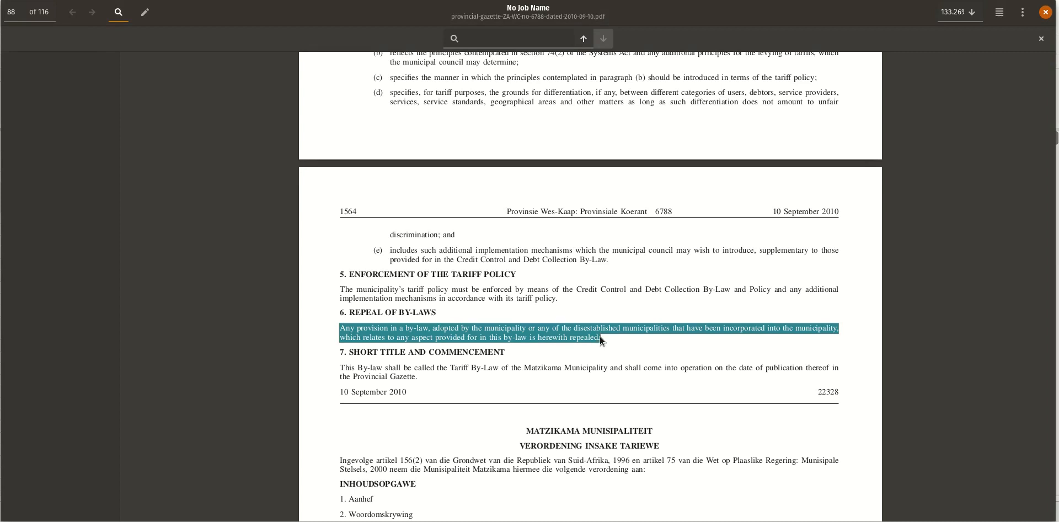
pyautogui.hotkey('alt', 'Tab')
pyautogui.write('6')
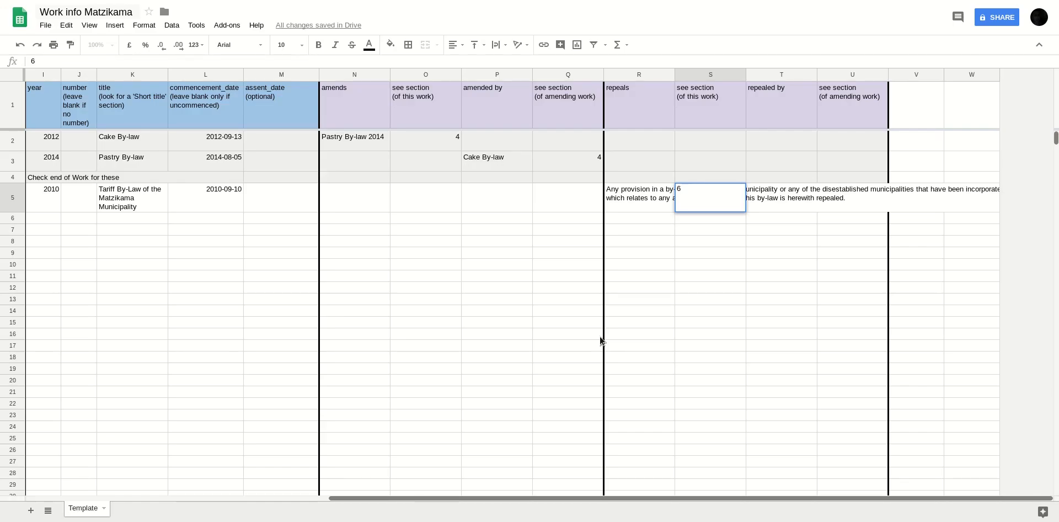
pyautogui.press('Return')
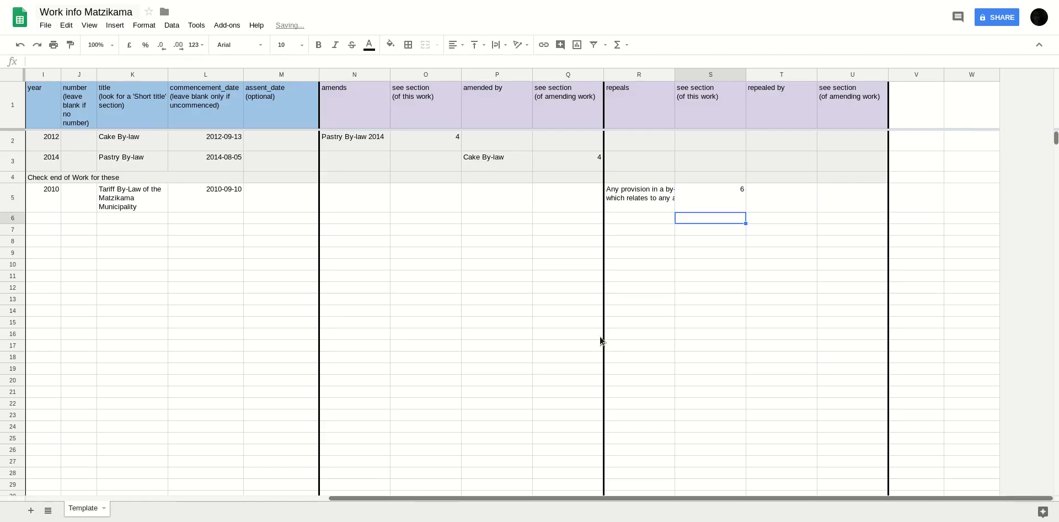
# Compare row 5's repeals text with the section 6 wording in the provincial gazette
pyautogui.press('Up')
pyautogui.press('Left')
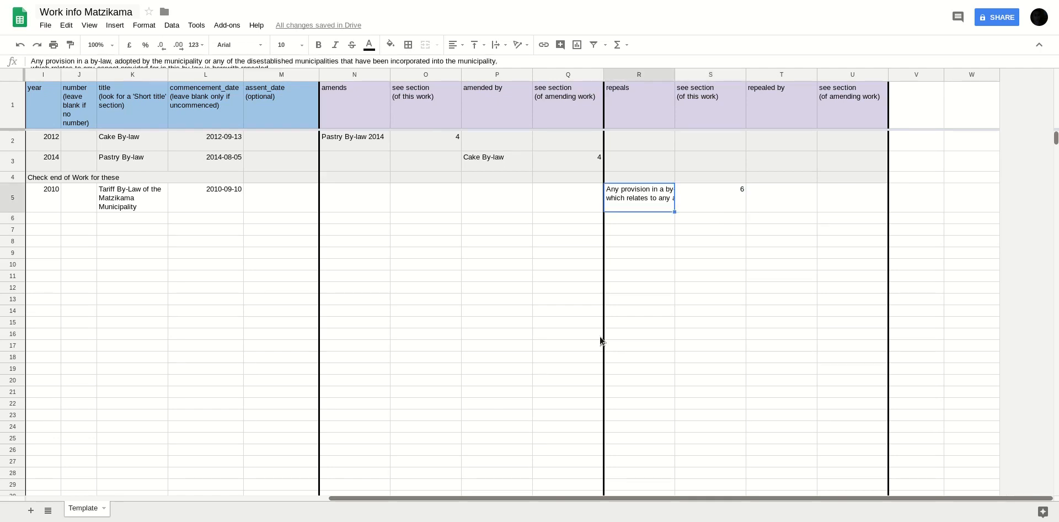
pyautogui.hotkey('alt', 'Tab')
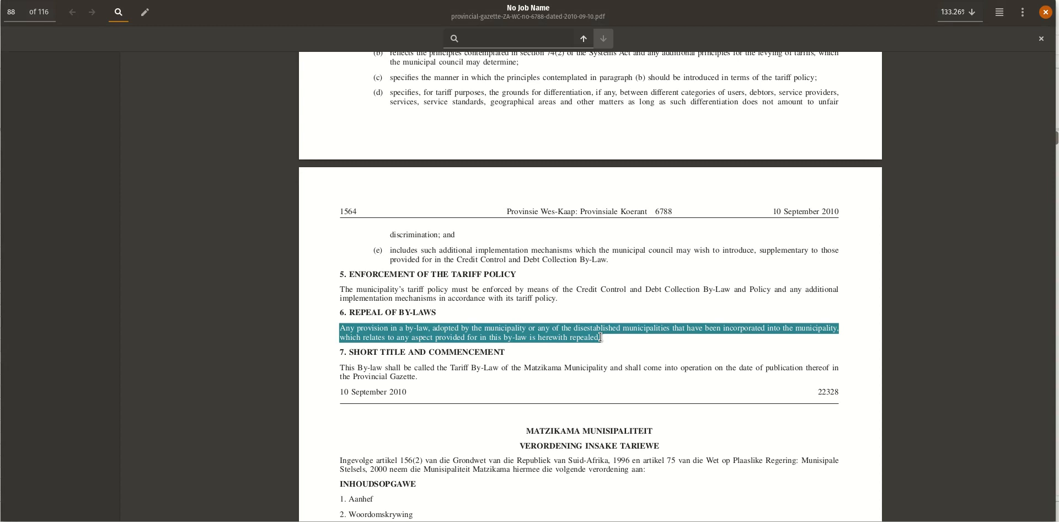
pyautogui.hotkey('alt', 'Tab')
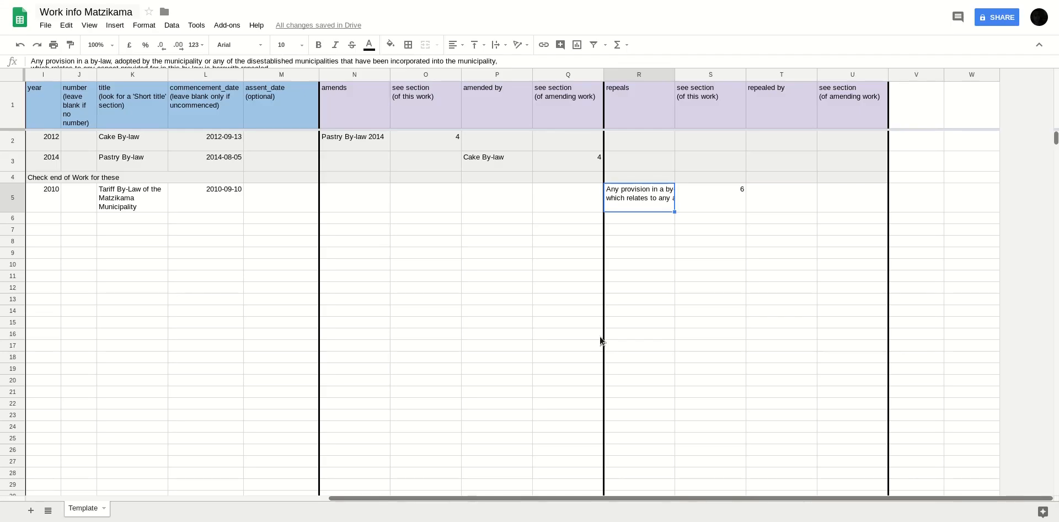
pyautogui.press('Left')
pyautogui.press('Right')
# Copy row 5's title into row 12's repealed by cell and append the year, giving "Tariff By-Law of the Matzikama Municipality 2010"
pyautogui.click(774, 299)
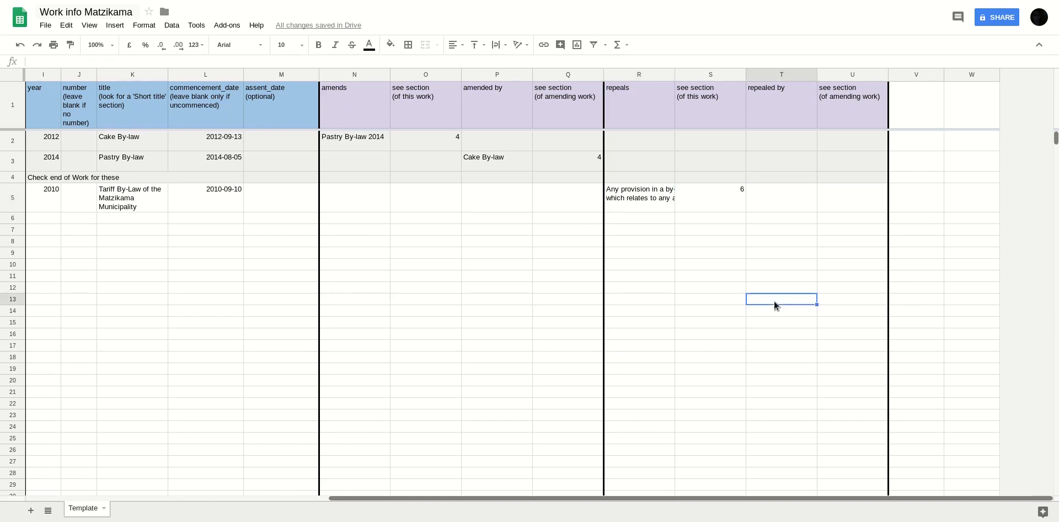
pyautogui.click(131, 201)
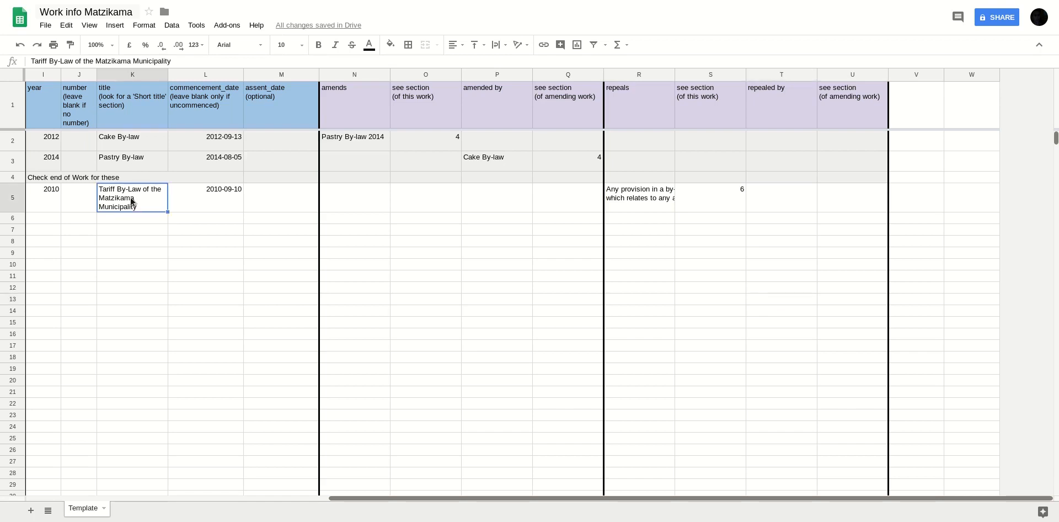
pyautogui.click(770, 292)
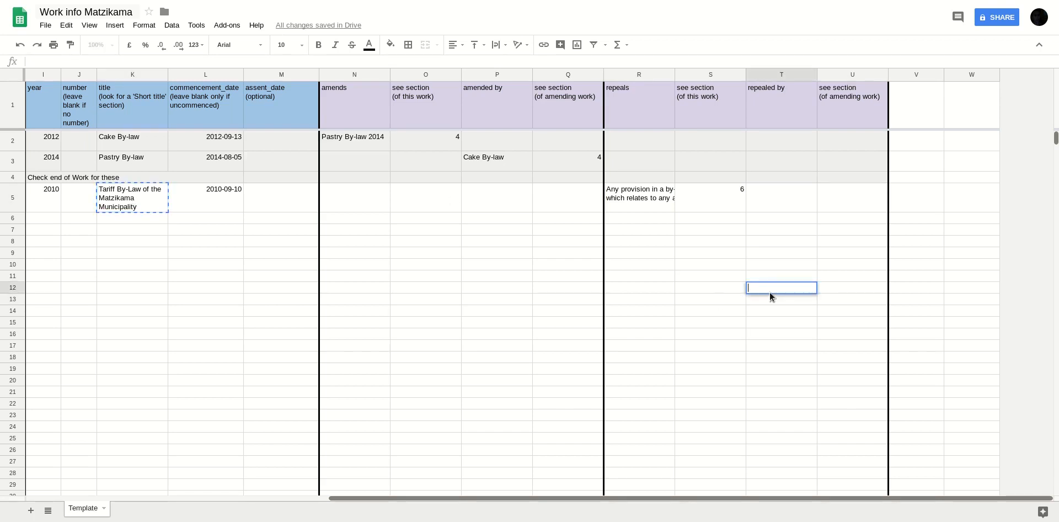
pyautogui.hotkey('ctrl', 'v')
pyautogui.write('2010')
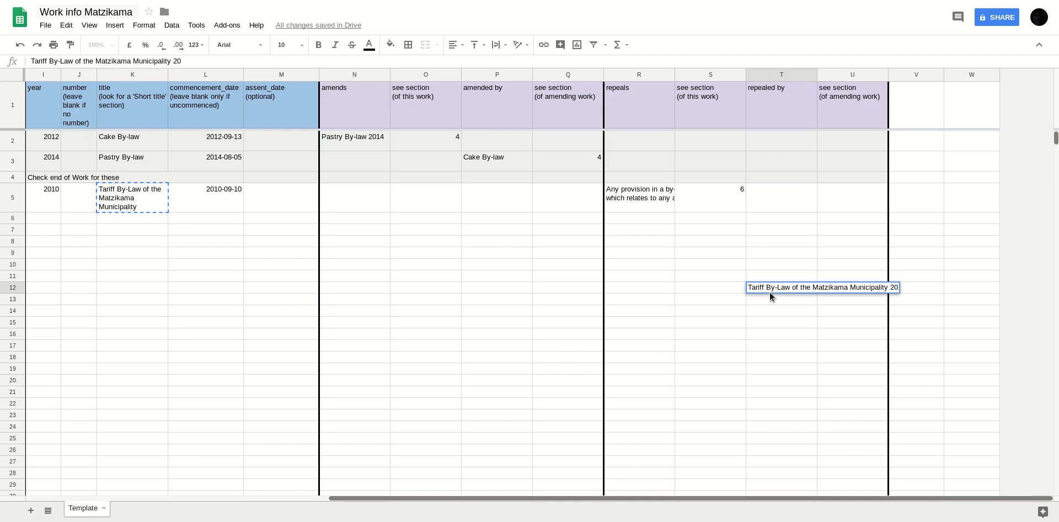
pyautogui.press('Return')
pyautogui.press('Up')
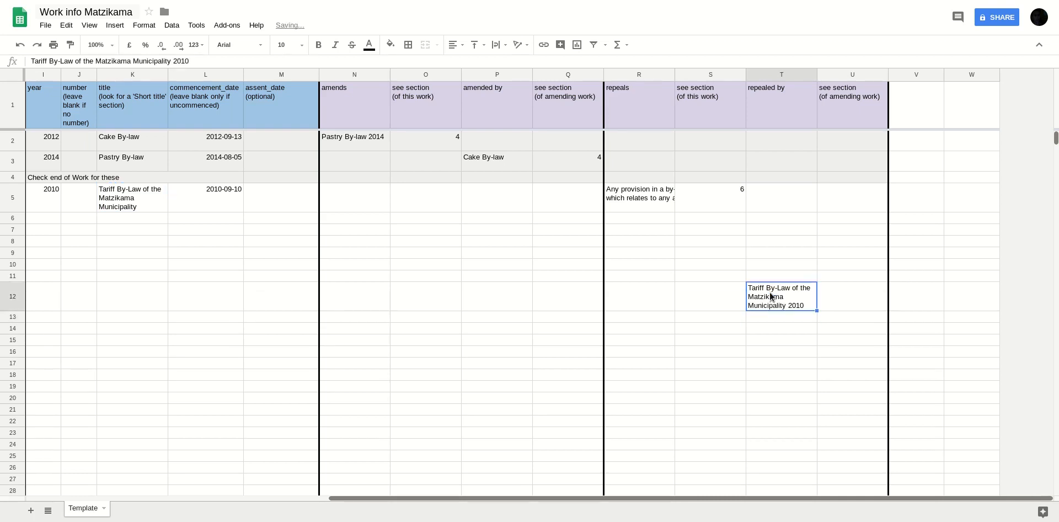
# Enter 6 in row 12's "see section (of amending work)" cell beside the repealed by entry
pyautogui.press('Right')
pyautogui.write('6')
pyautogui.press('Return')
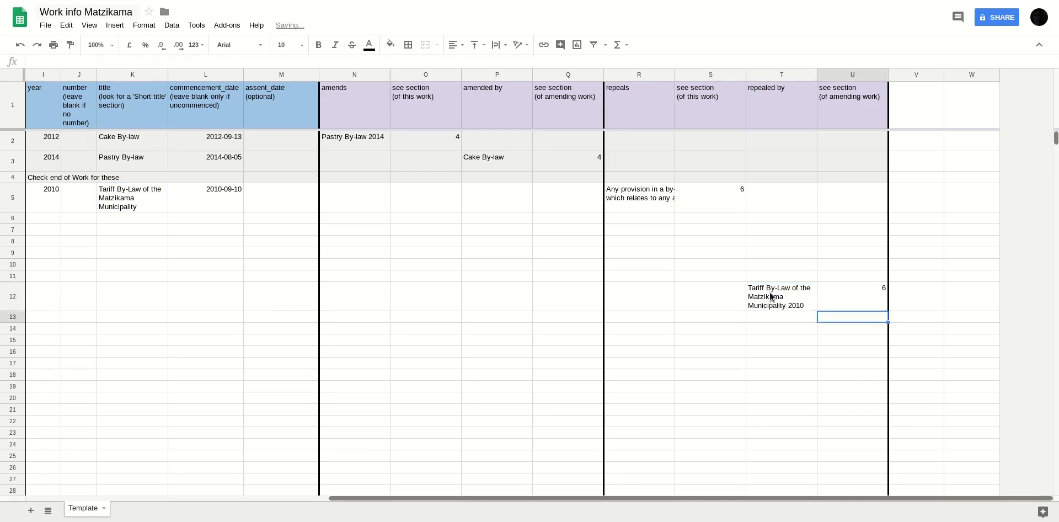
pyautogui.hscroll(-2, 778, 300)
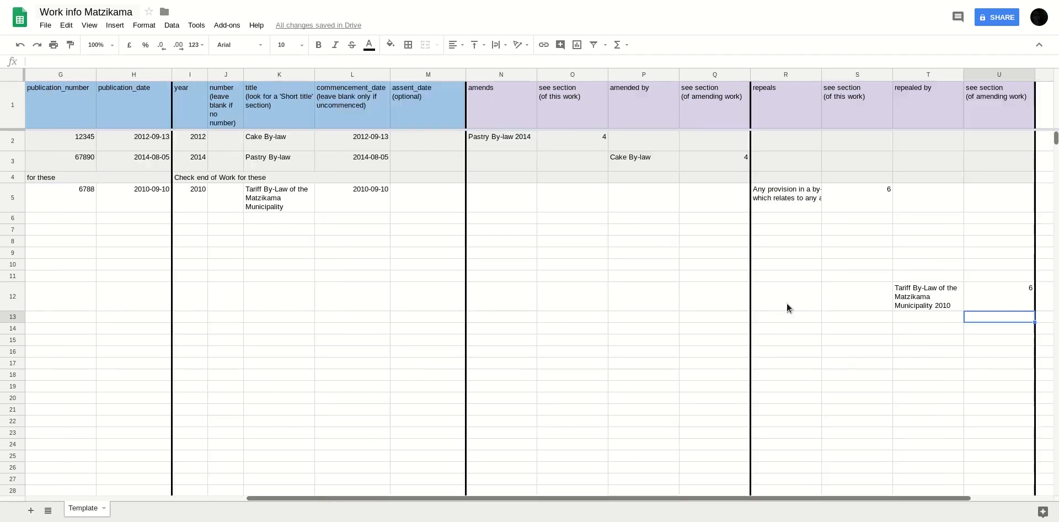
pyautogui.click(1010, 282)
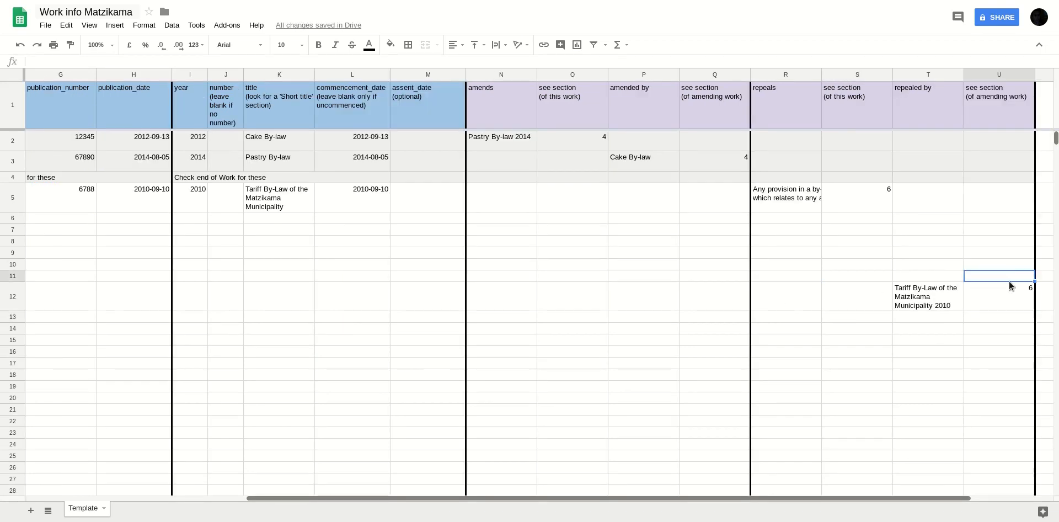
# Clear row 12's repealed by entry and its adjacent "see section (of amending work)" entry
pyautogui.hotkey('shift', 'Left')
pyautogui.press('Delete')
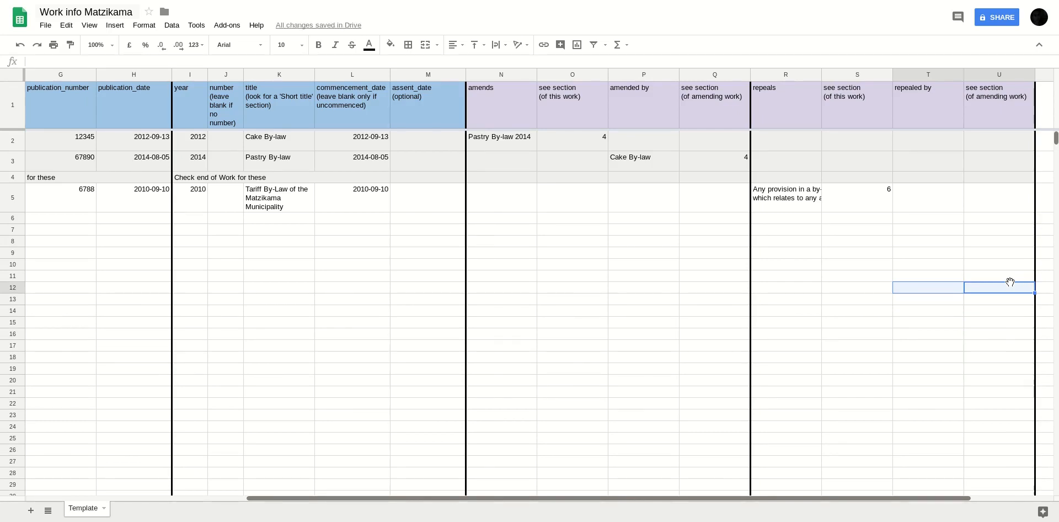
# Enter the placeholder publication names dfg, dry and xfh in rows 6, 7 and 8
pyautogui.press('Home')
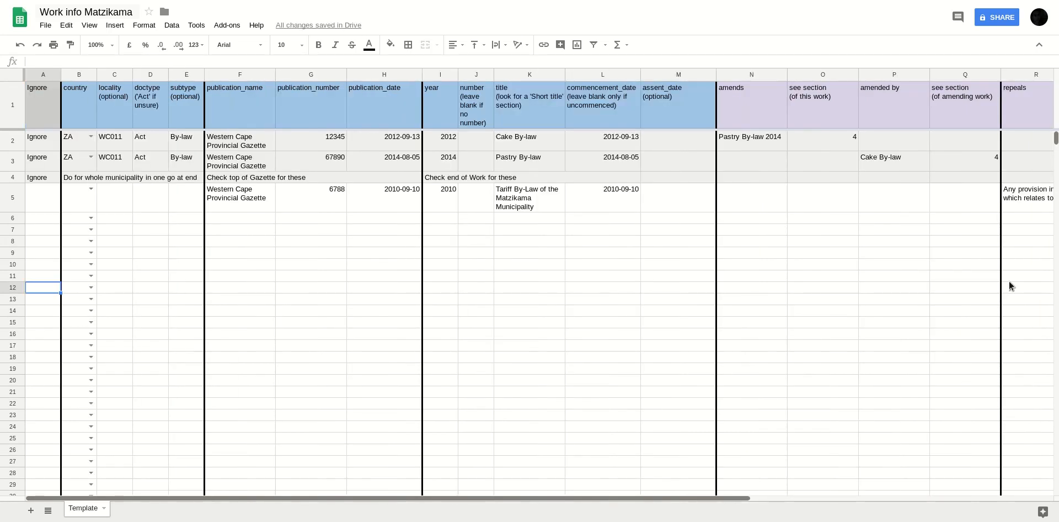
pyautogui.press('Right')
pyautogui.press('Right')
pyautogui.press('Right')
pyautogui.press('Right')
pyautogui.press('Right')
pyautogui.press('Up')
pyautogui.press('Up')
pyautogui.press('Up')
pyautogui.press('Up')
pyautogui.press('Up')
pyautogui.press('Up')
pyautogui.press('Up')
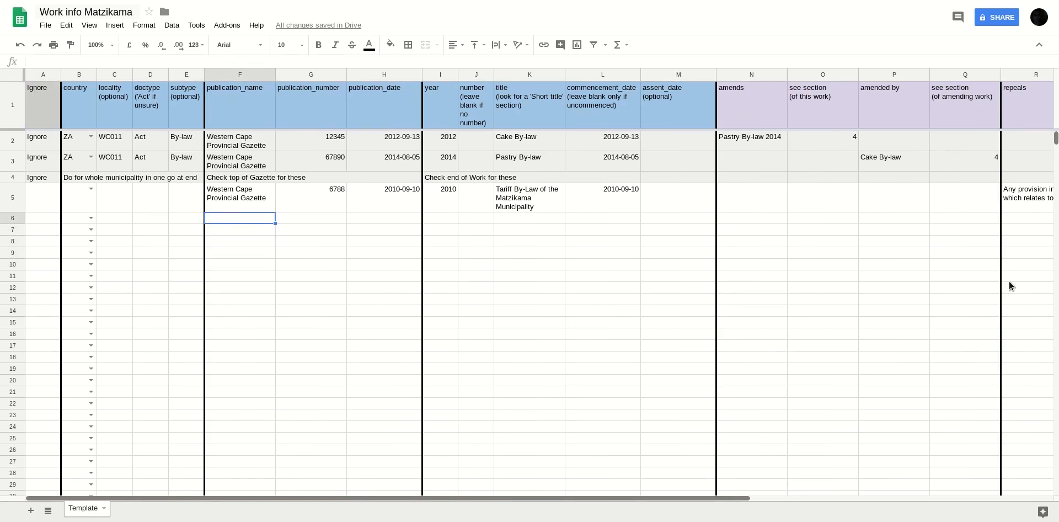
pyautogui.press('Down')
pyautogui.write('dfg')
pyautogui.press('Return')
pyautogui.write('dry')
pyautogui.press('Return')
pyautogui.write('xfh')
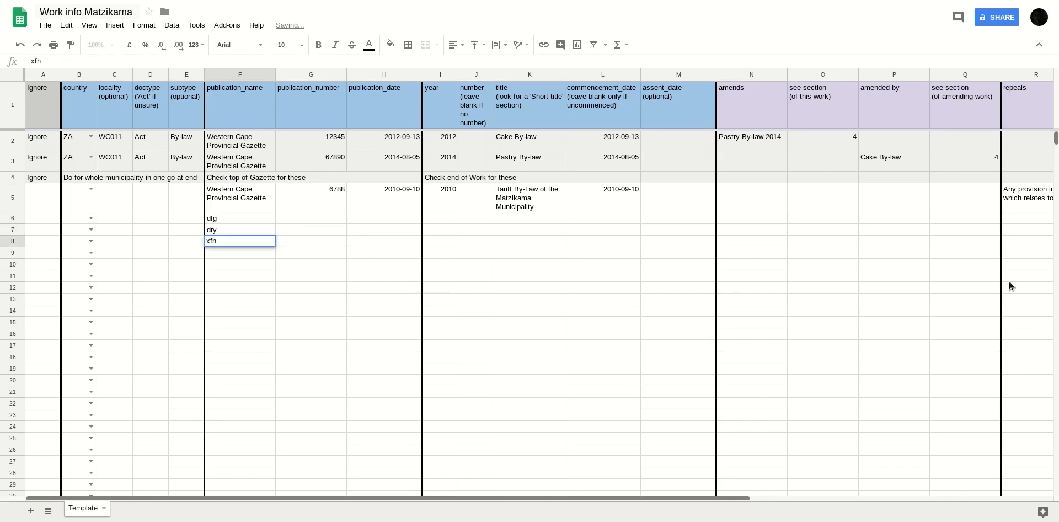
pyautogui.press('Return')
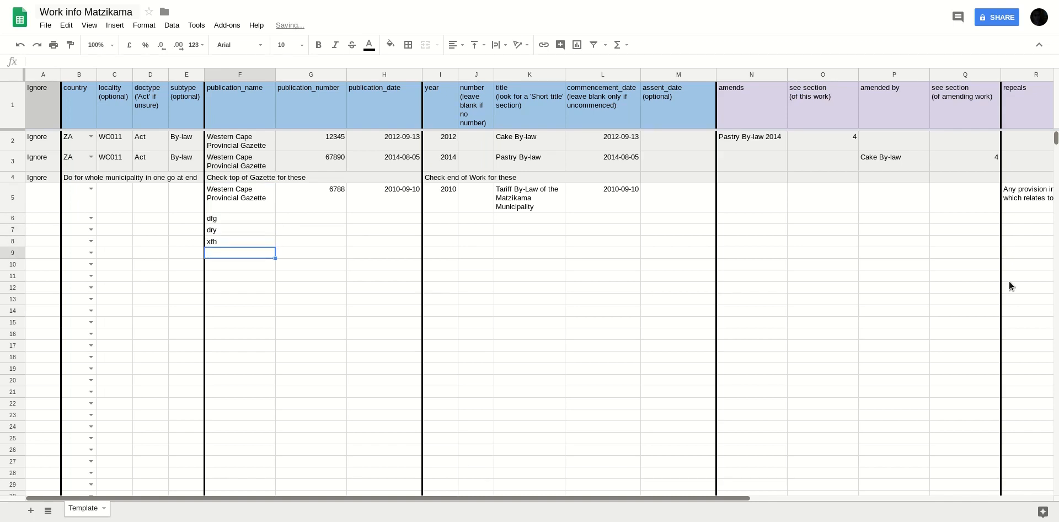
# Set the country to ZA in row 5 for the Tariff By-Law
pyautogui.press('Up')
pyautogui.press('Up')
pyautogui.press('Up')
pyautogui.press('Down')
pyautogui.press('Down')
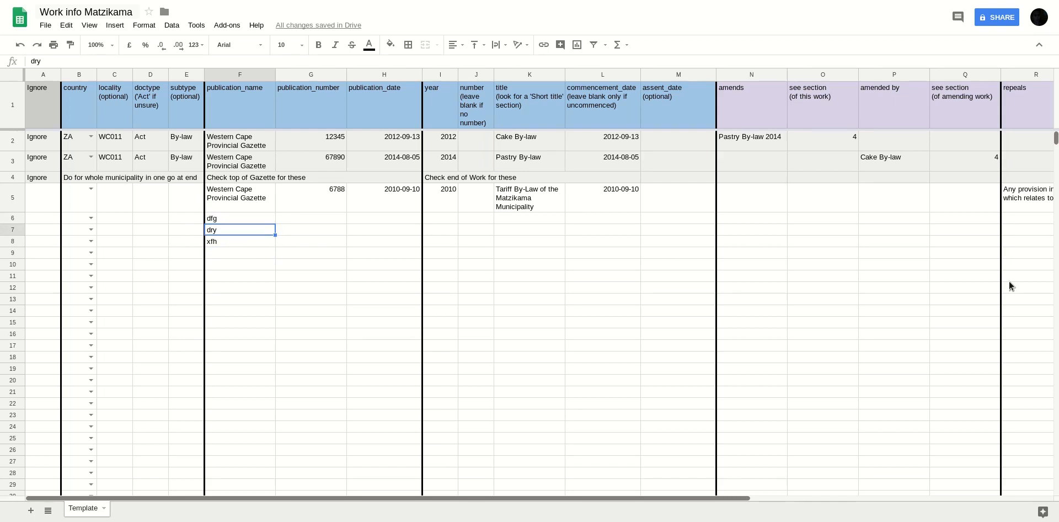
pyautogui.press('Left')
pyautogui.press('Left')
pyautogui.press('Left')
pyautogui.press('Left')
pyautogui.press('Up')
pyautogui.press('Up')
pyautogui.press('Up')
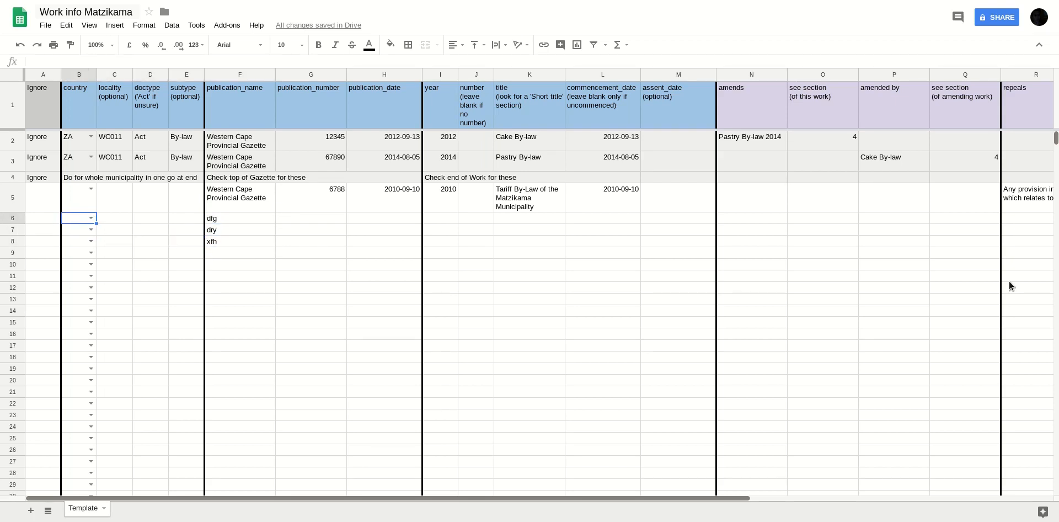
pyautogui.write('za')
pyautogui.press('Down')
pyautogui.press('Return')
# Copy row 5's country value ZA into the country cells of rows 6 to 8
pyautogui.press('Up')
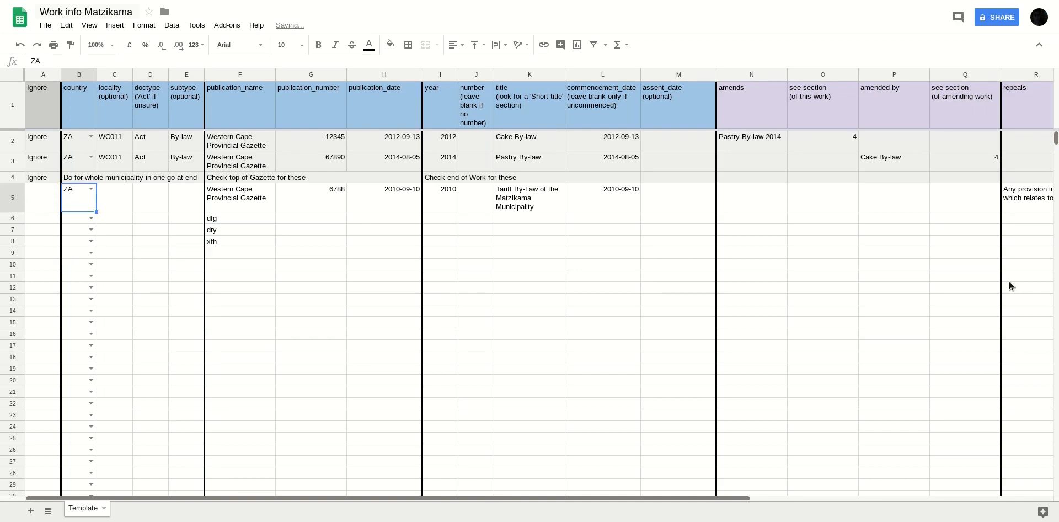
pyautogui.press('Down')
pyautogui.hotkey('shift', 'Down')
pyautogui.hotkey('shift', 'Down')
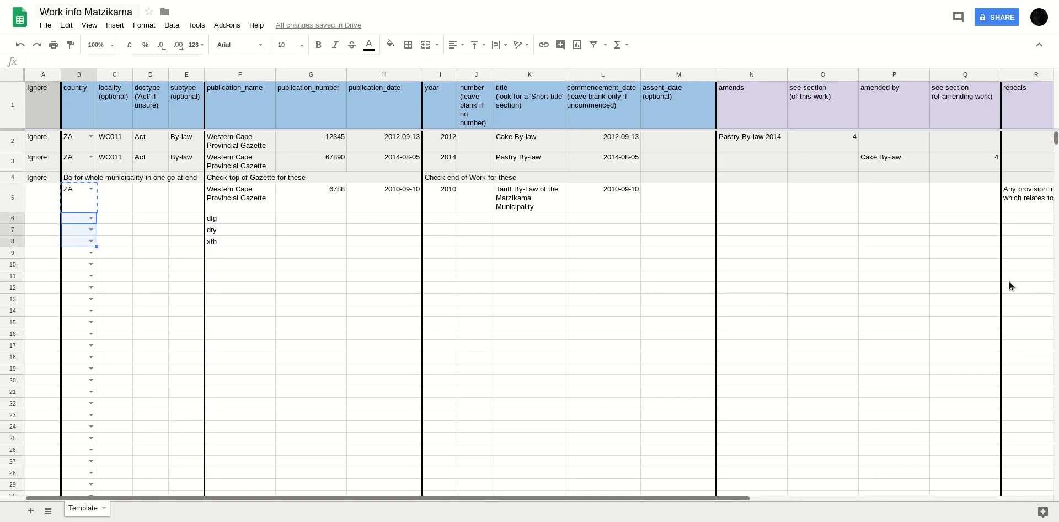
pyautogui.hotkey('ctrl', 'v')
# Enter WC011 as the locality in row 5 and copy it into rows 6 to 8
pyautogui.press('Right')
pyautogui.press('Up')
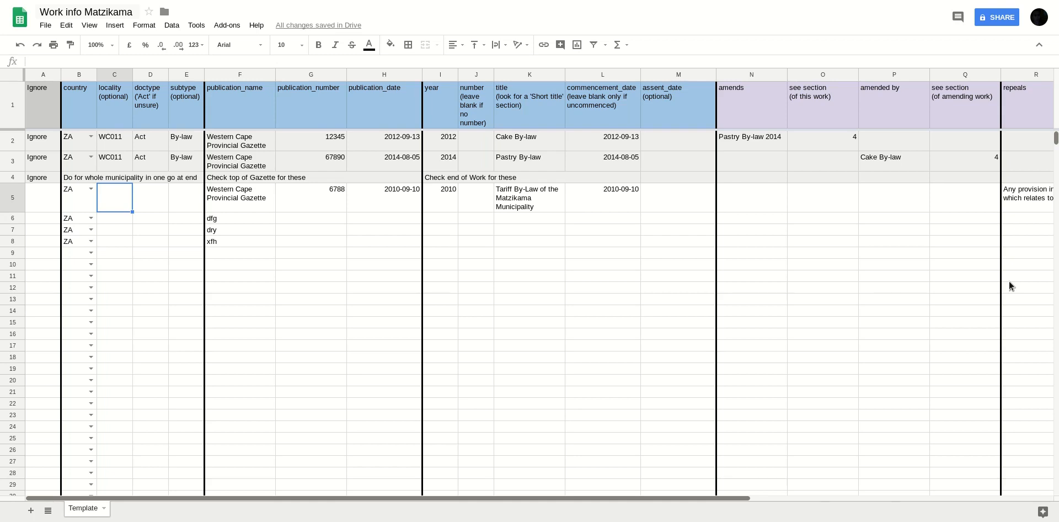
pyautogui.write('WC011')
pyautogui.press('Return')
pyautogui.press('Up')
pyautogui.hotkey('ctrl', 'c')
pyautogui.press('Down')
pyautogui.hotkey('shift', 'Down')
pyautogui.hotkey('shift', 'Down')
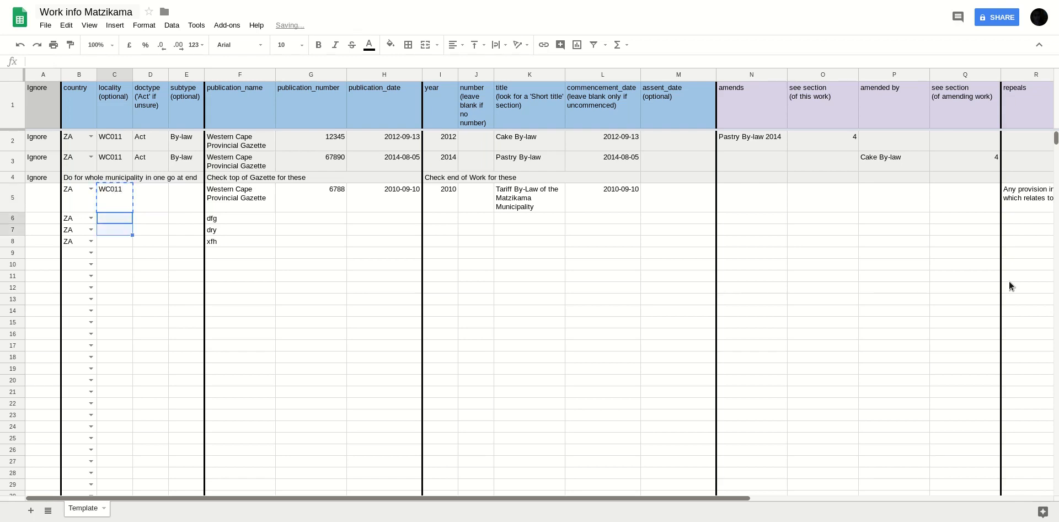
pyautogui.hotkey('ctrl', 'v')
# Enter Act as the doctype in row 5 and copy it into rows 6 to 8
pyautogui.press('Right')
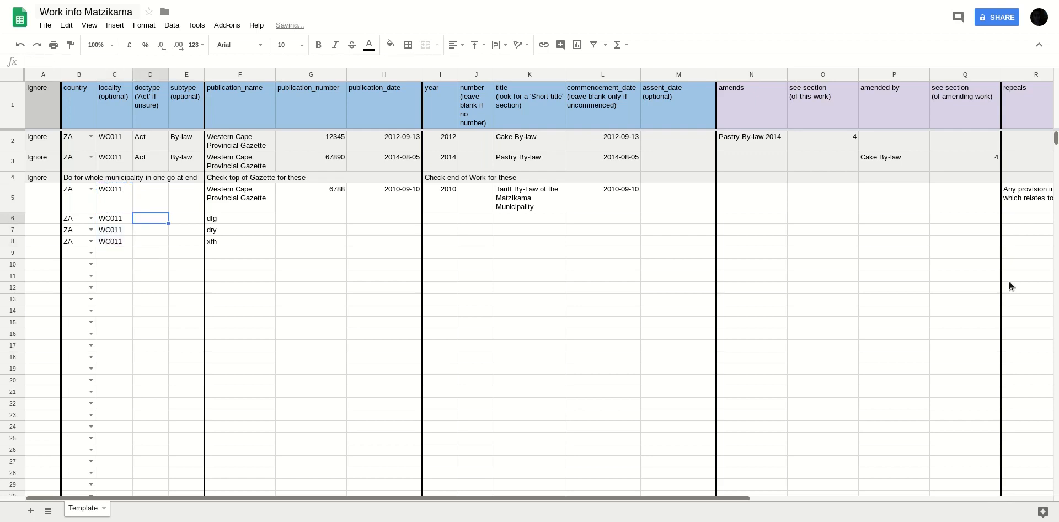
pyautogui.press('Up')
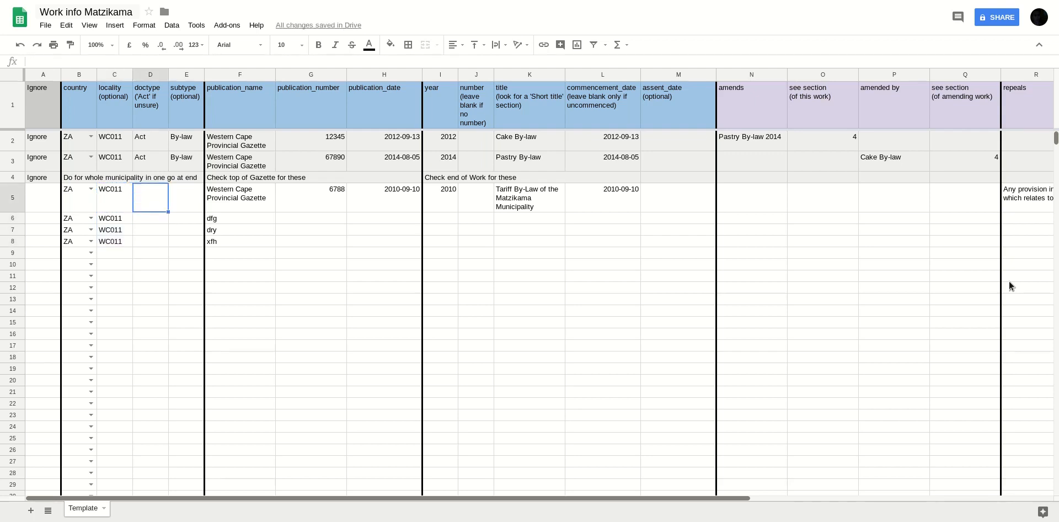
pyautogui.write('Act')
pyautogui.press('Return')
pyautogui.press('Up')
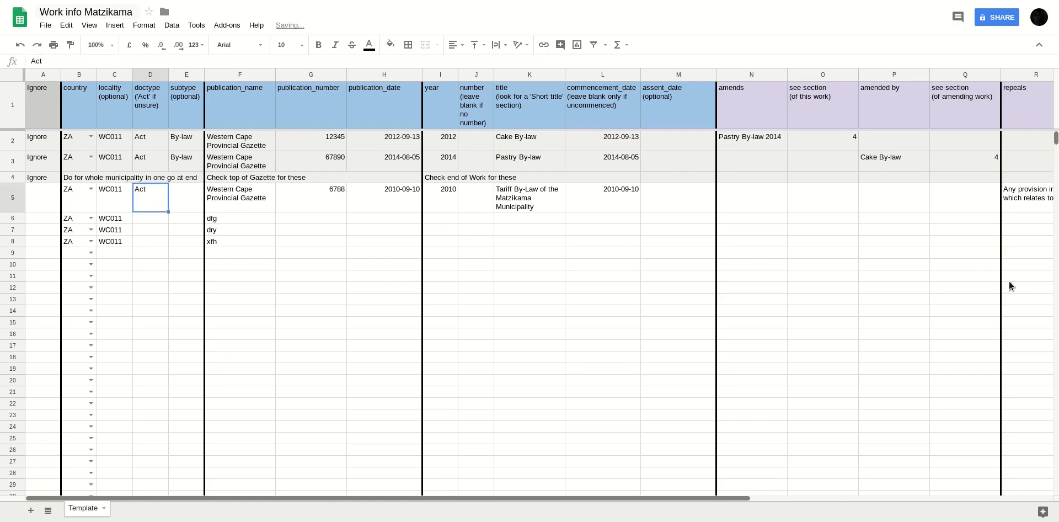
pyautogui.press('Down')
pyautogui.hotkey('shift', 'Down')
pyautogui.hotkey('shift', 'Down')
pyautogui.hotkey('shift', 'Down')
pyautogui.hotkey('shift', 'Up')
pyautogui.hotkey('ctrl', 'v')
# Enter By-law as the subtype in row 5 and copy it into rows 6 to 8
pyautogui.press('Right')
pyautogui.press('Up')
pyautogui.press('Up')
pyautogui.press('Down')
pyautogui.write('B')
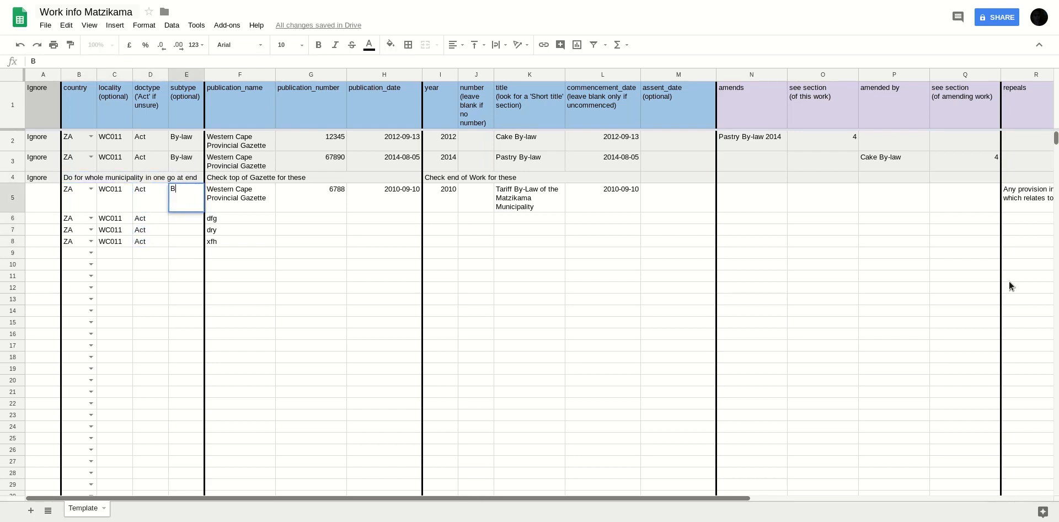
pyautogui.write('y-law')
pyautogui.press('Return')
pyautogui.press('Up')
pyautogui.hotkey('ctrl', 'c')
pyautogui.press('Down')
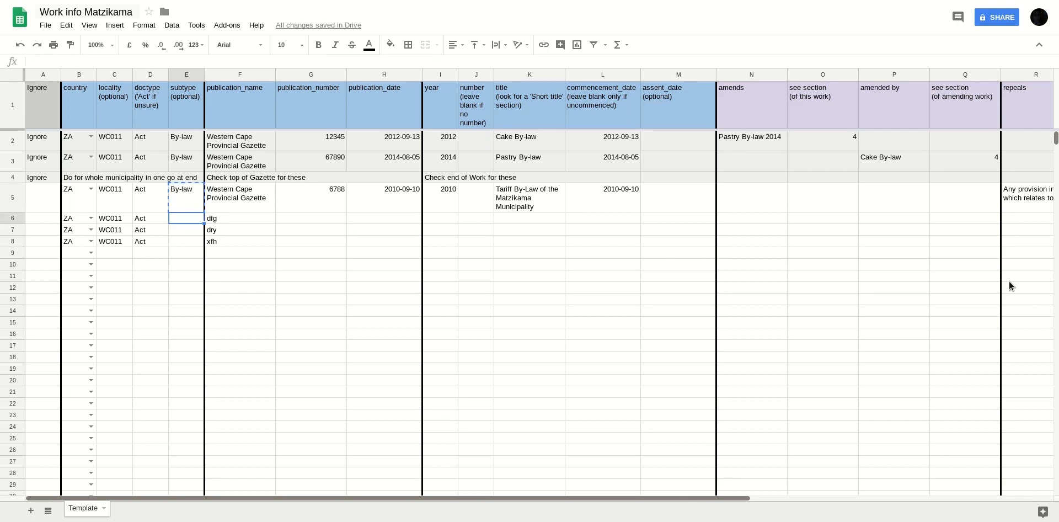
pyautogui.hotkey('shift', 'Down')
pyautogui.hotkey('shift', 'Down')
pyautogui.hotkey('ctrl', 'v')
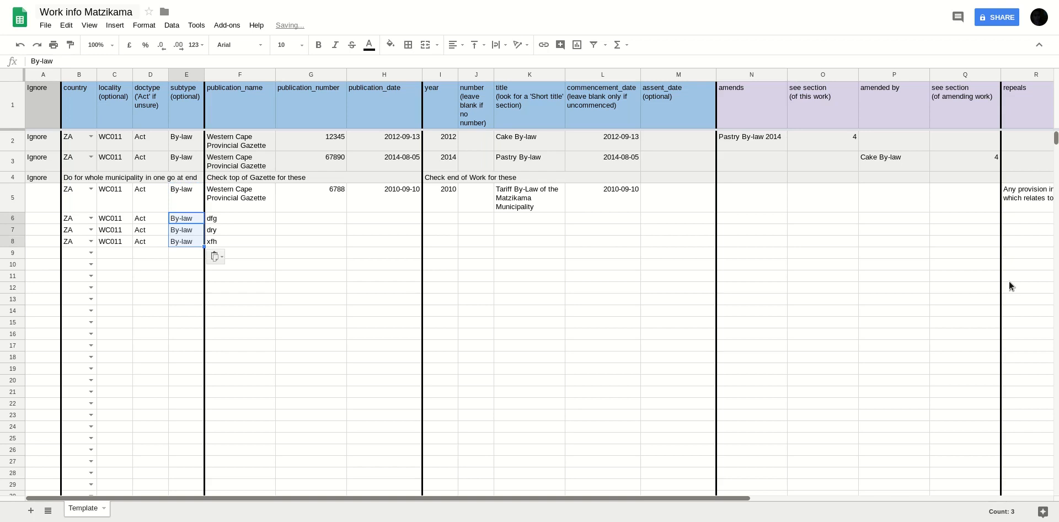
pyautogui.press('Down')
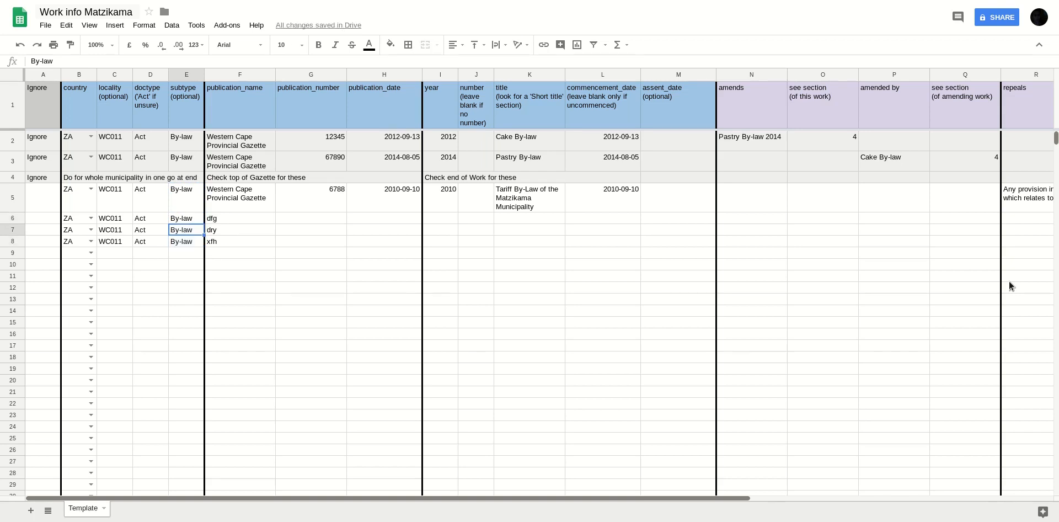